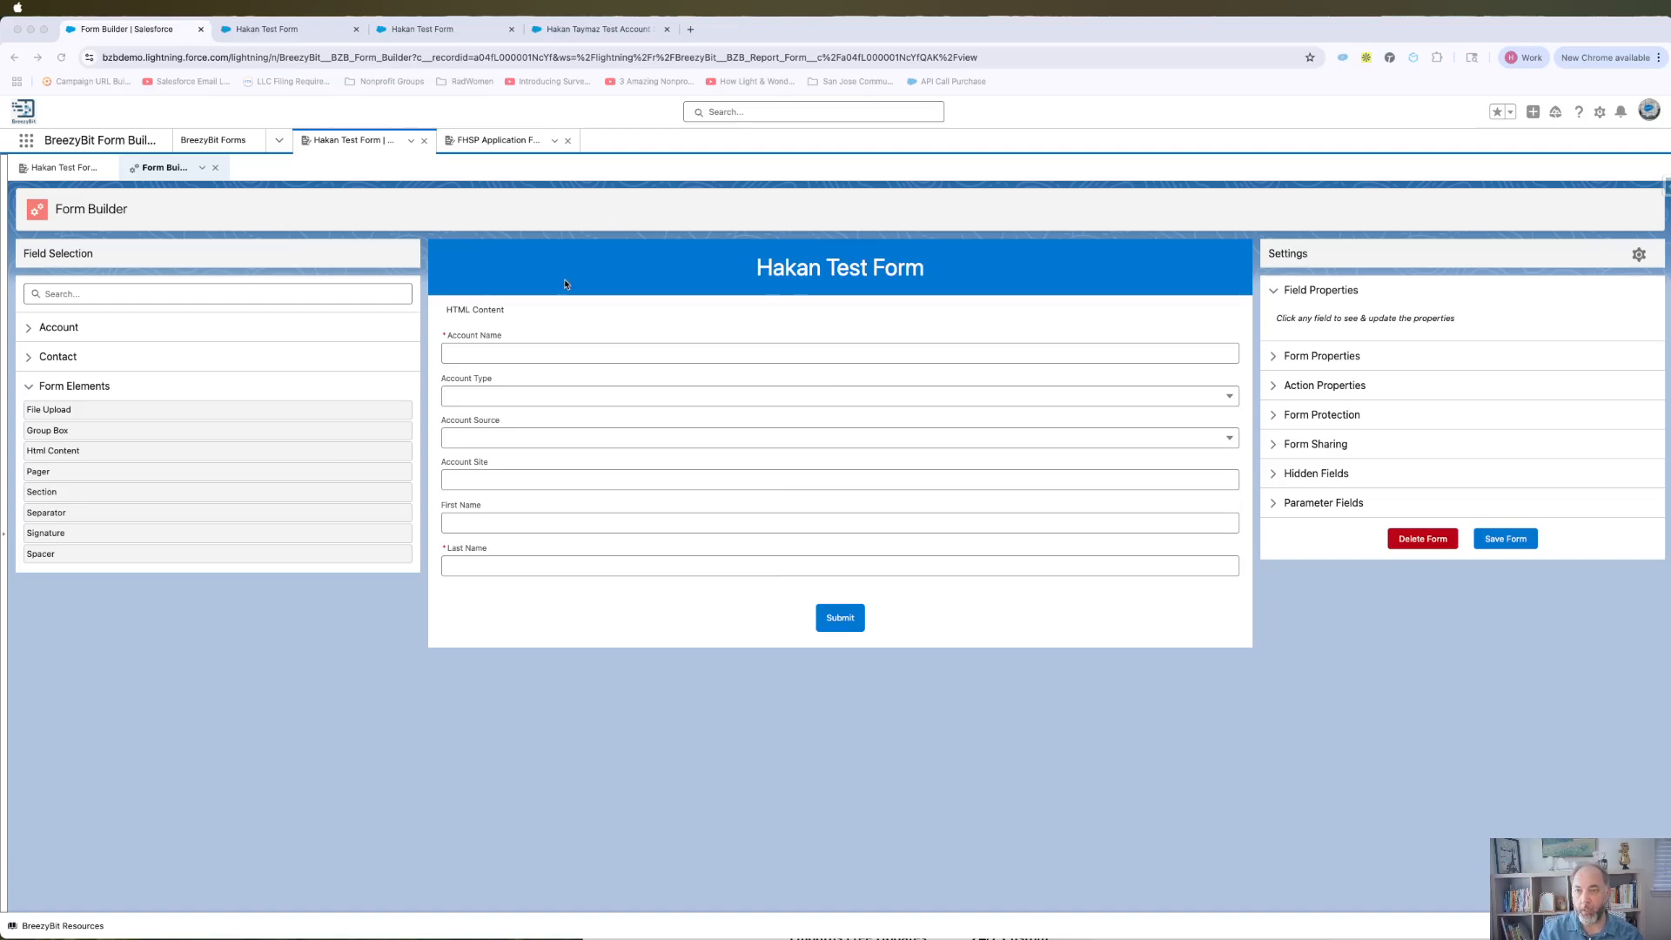
# Step: Close the two duplicate test form tabs and drop a Signature field under Last Name
pyautogui.click(357, 29)
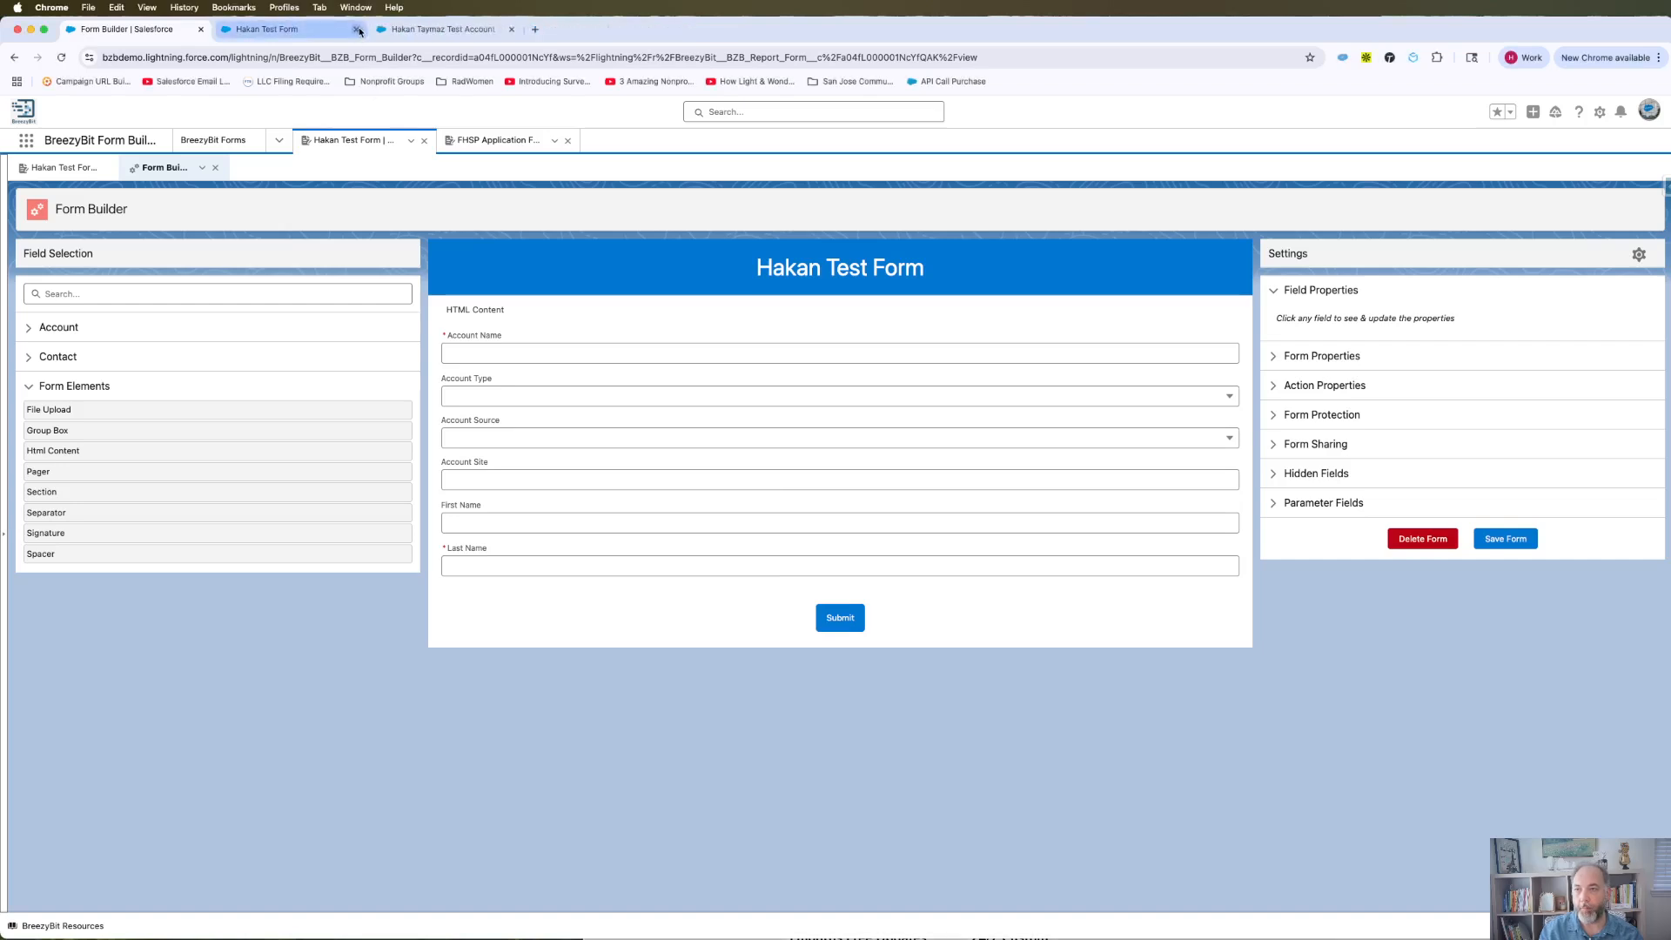
pyautogui.click(358, 30)
pyautogui.click(696, 277)
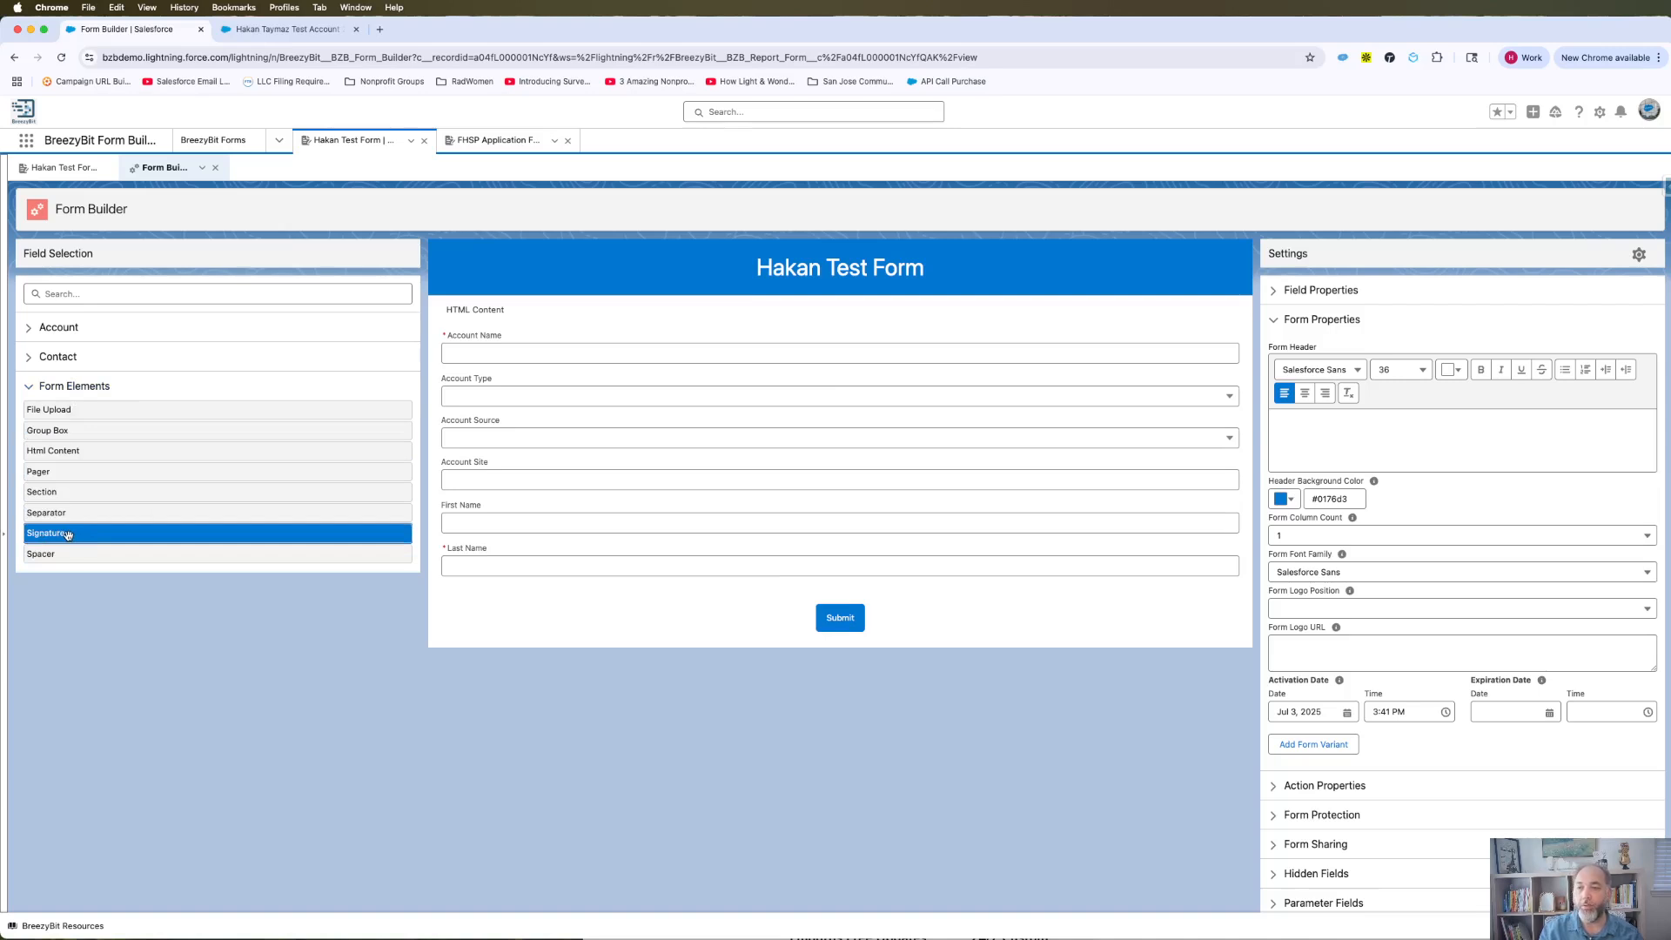
pyautogui.moveTo(68, 535)
pyautogui.mouseDown()
pyautogui.moveTo(563, 498)
pyautogui.moveTo(572, 592)
pyautogui.moveTo(554, 590)
pyautogui.mouseUp()
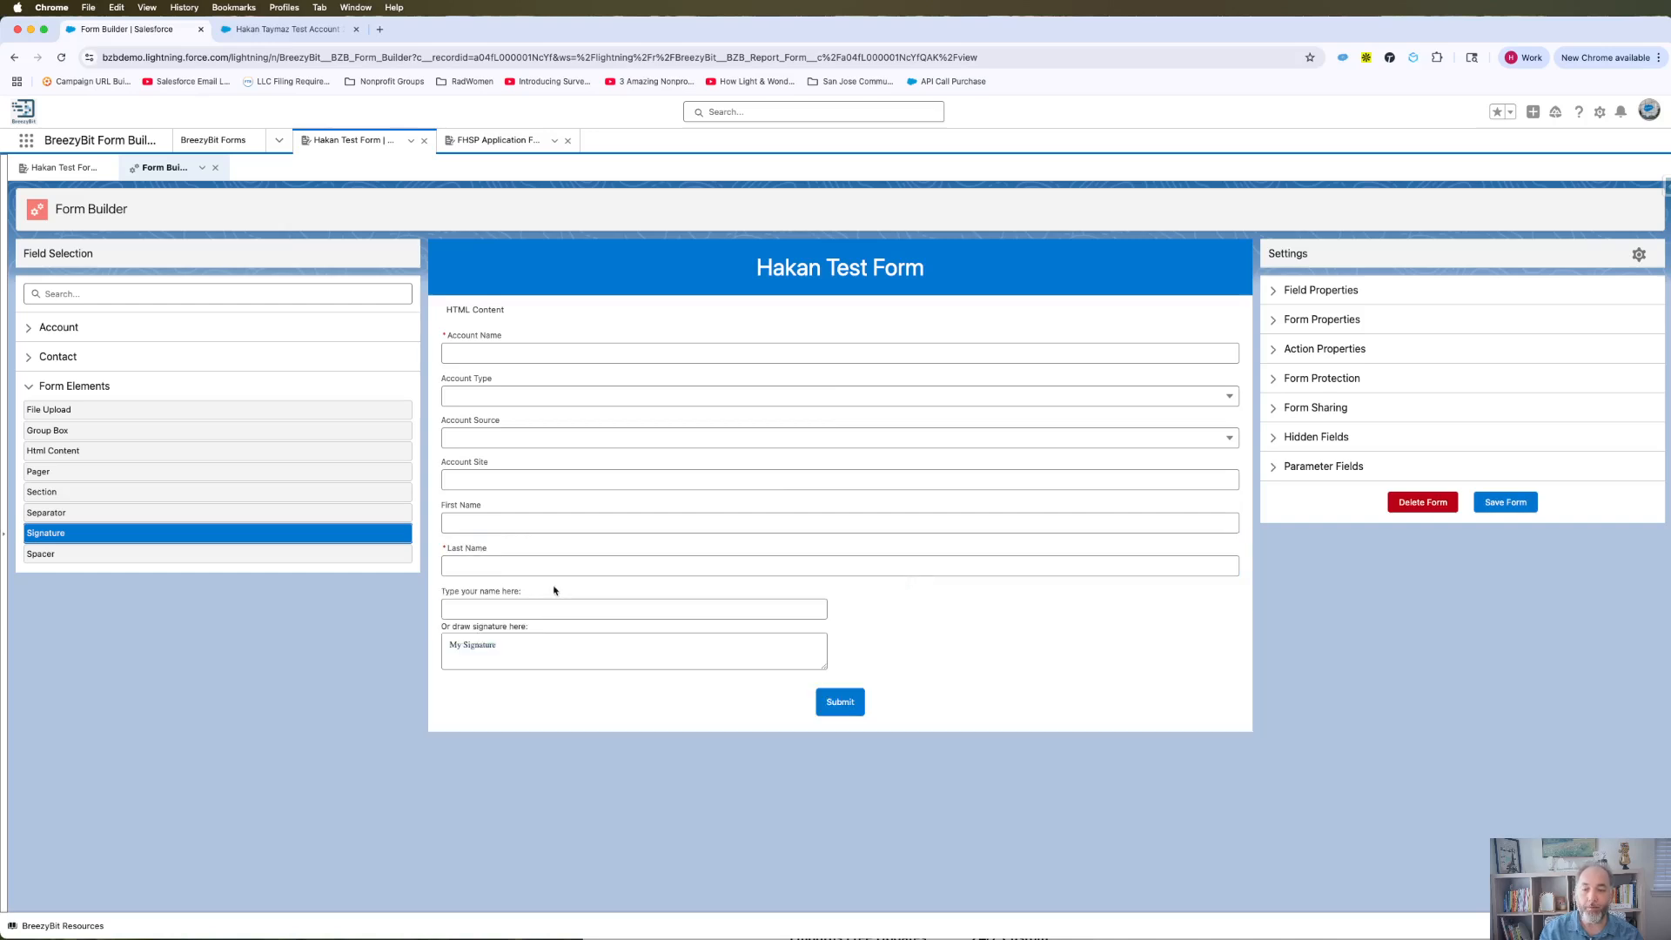
# Step: Relabel the signature's name prompt to 'Type your name:'
pyautogui.click(583, 592)
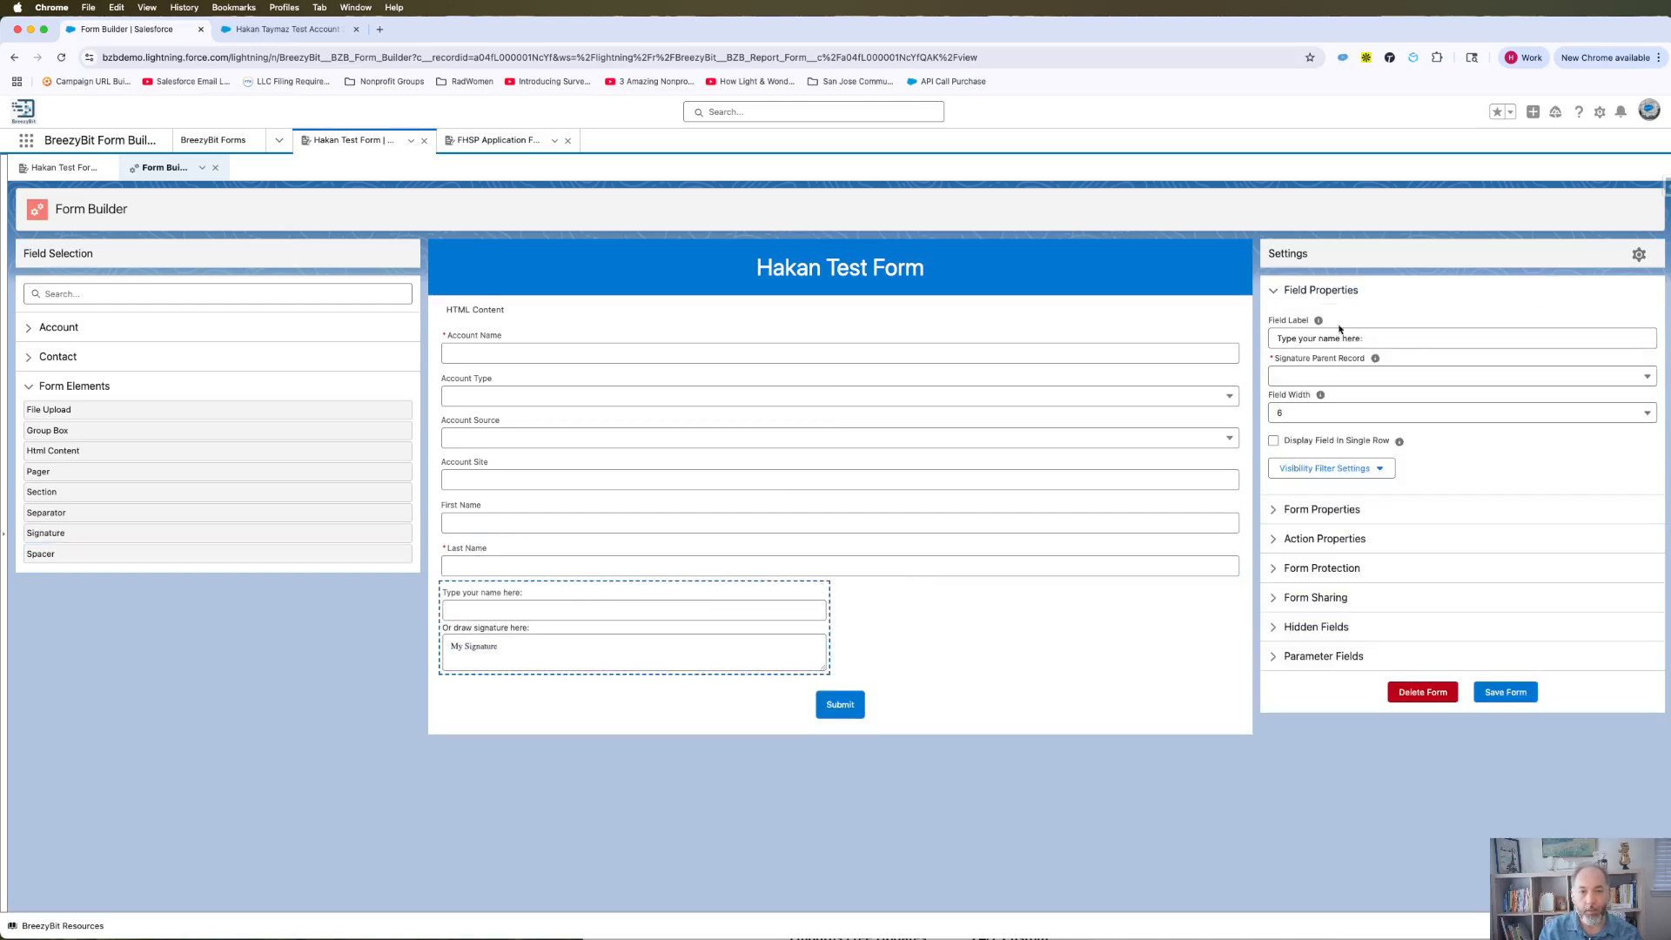
pyautogui.click(1318, 340)
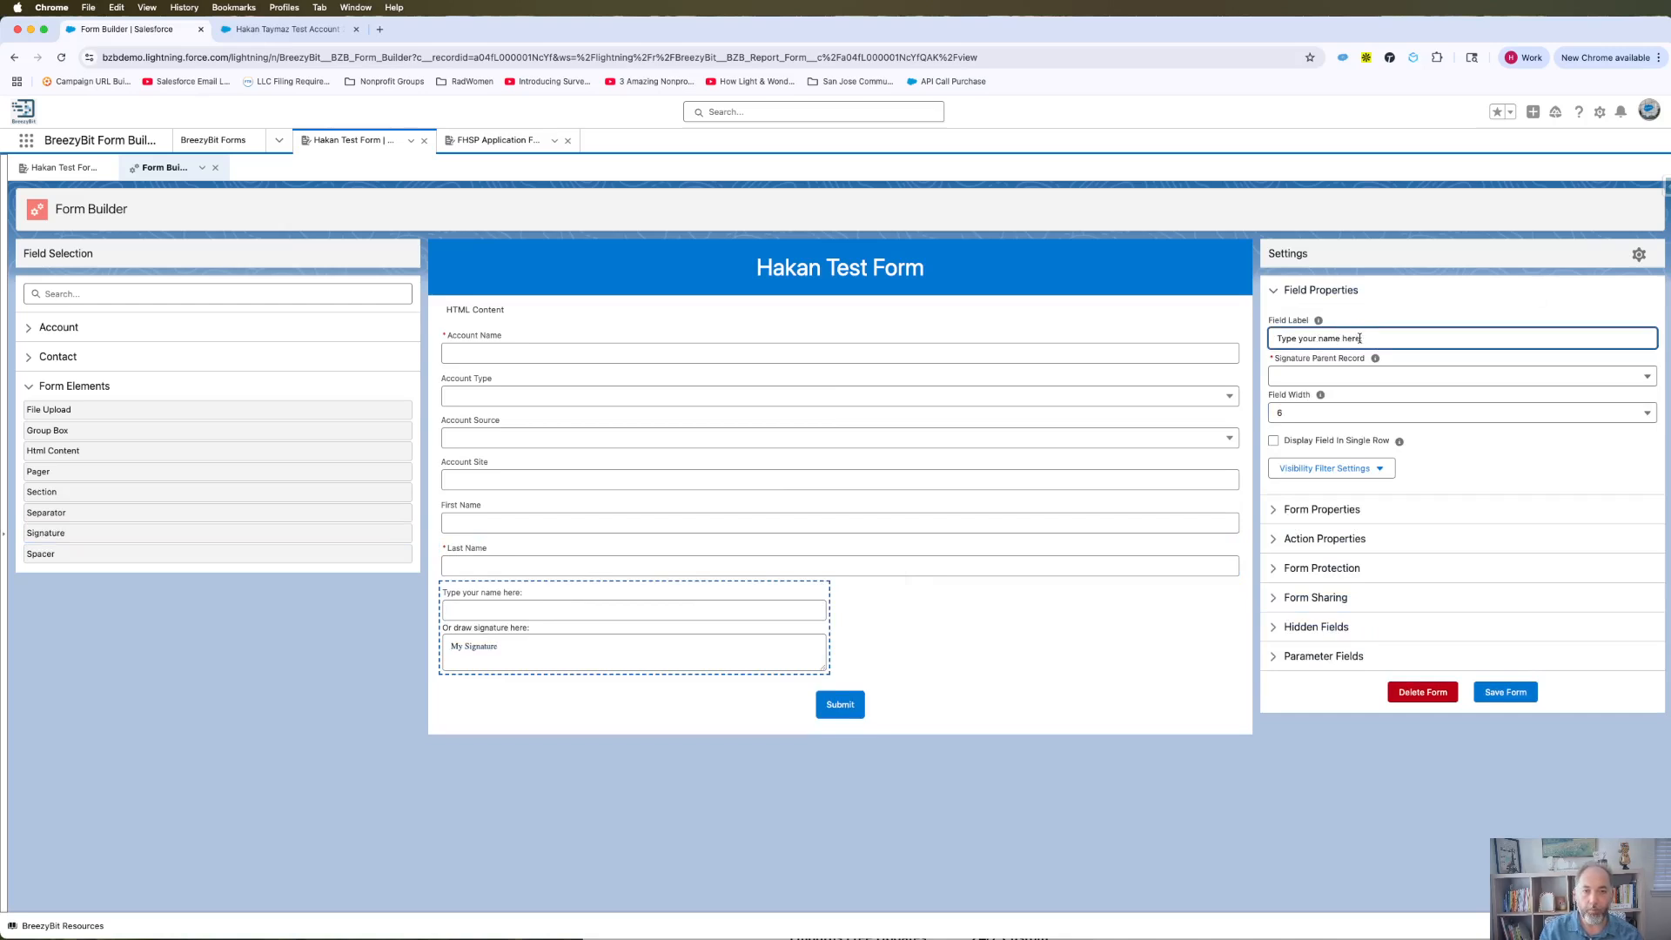
pyautogui.press('BackSpace')
pyautogui.press('BackSpace')
pyautogui.press('BackSpace')
pyautogui.press('BackSpace')
pyautogui.press('BackSpace')
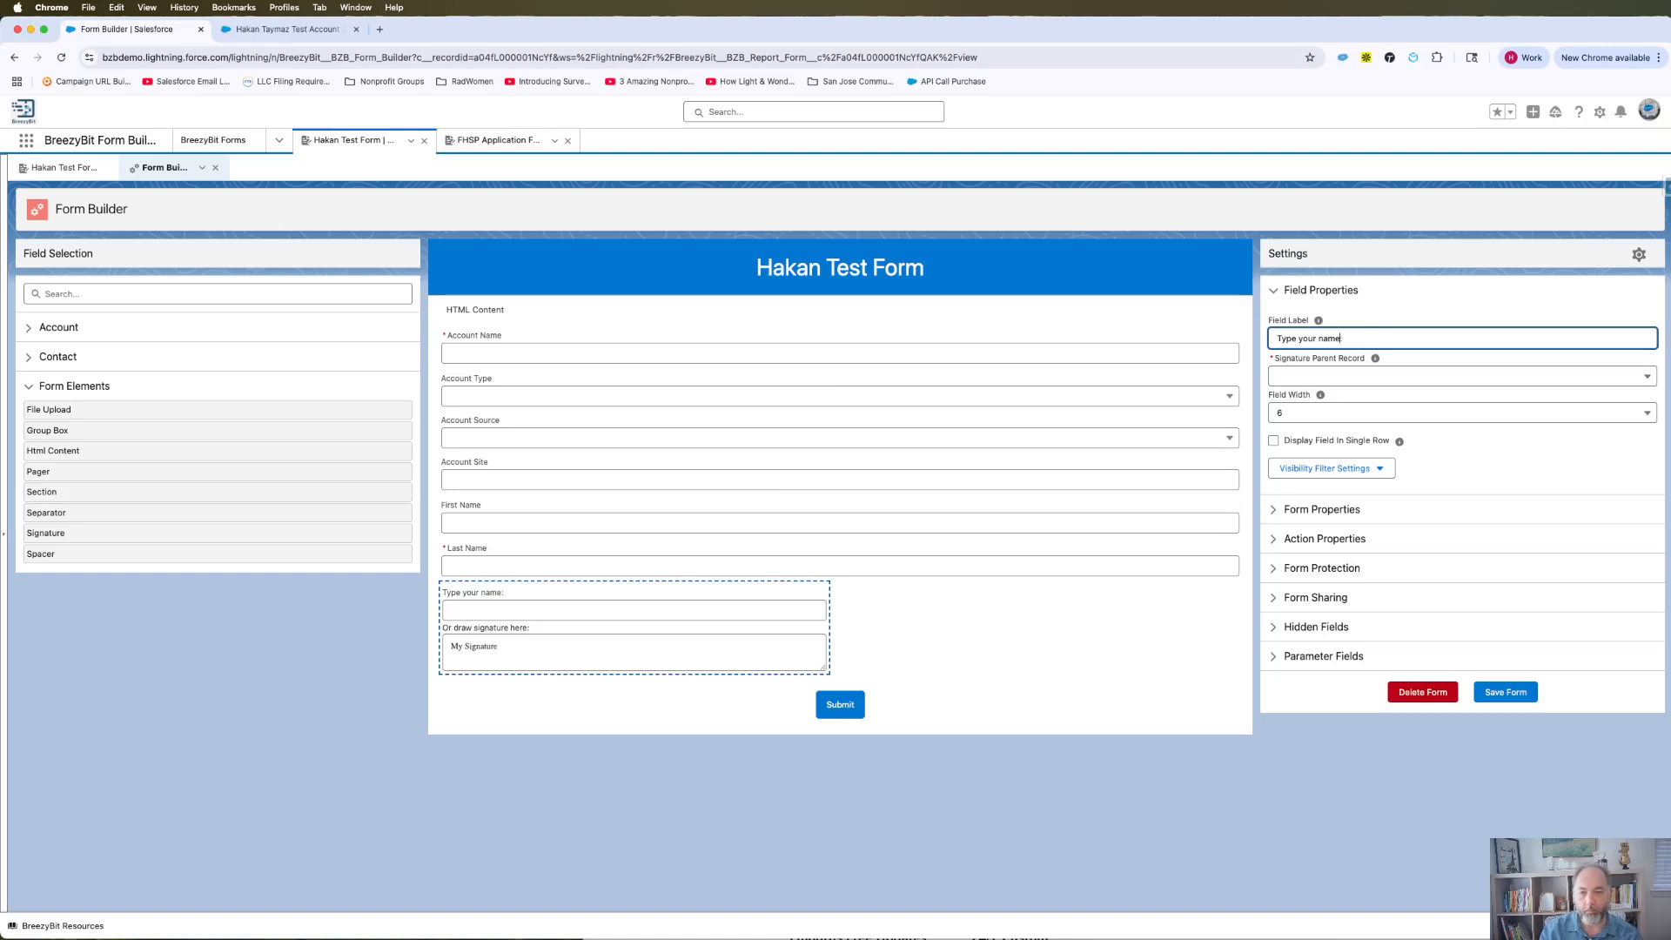
# Step: Set the Signature Parent Record to Contact and save the form
pyautogui.click(1324, 378)
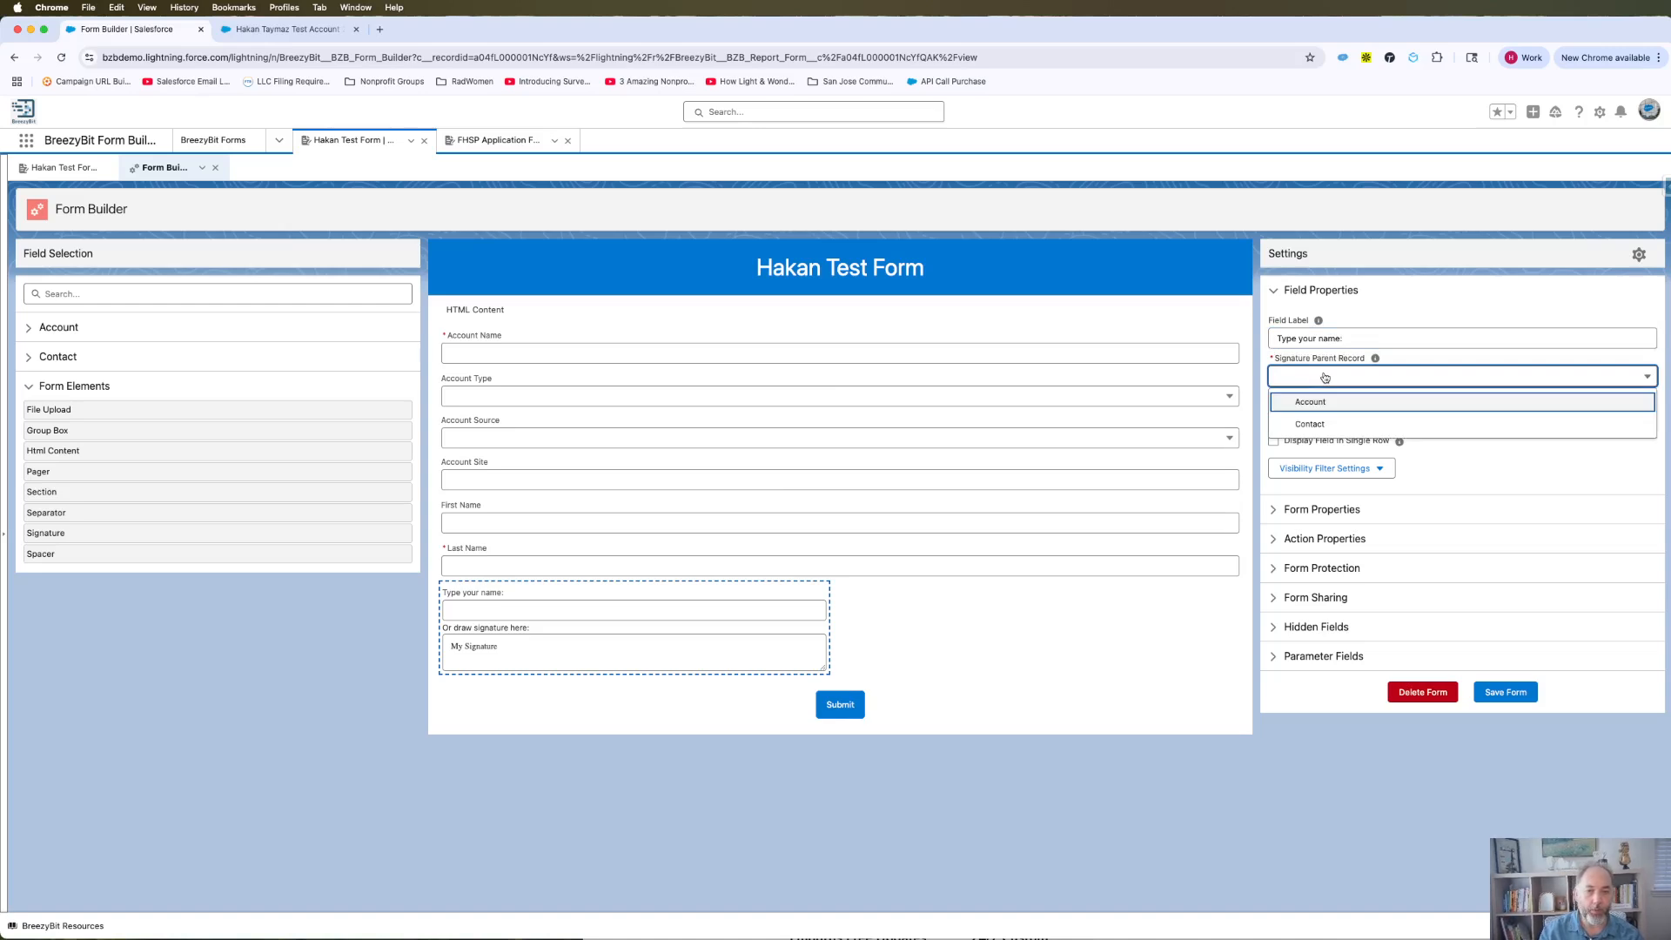
pyautogui.click(244, 608)
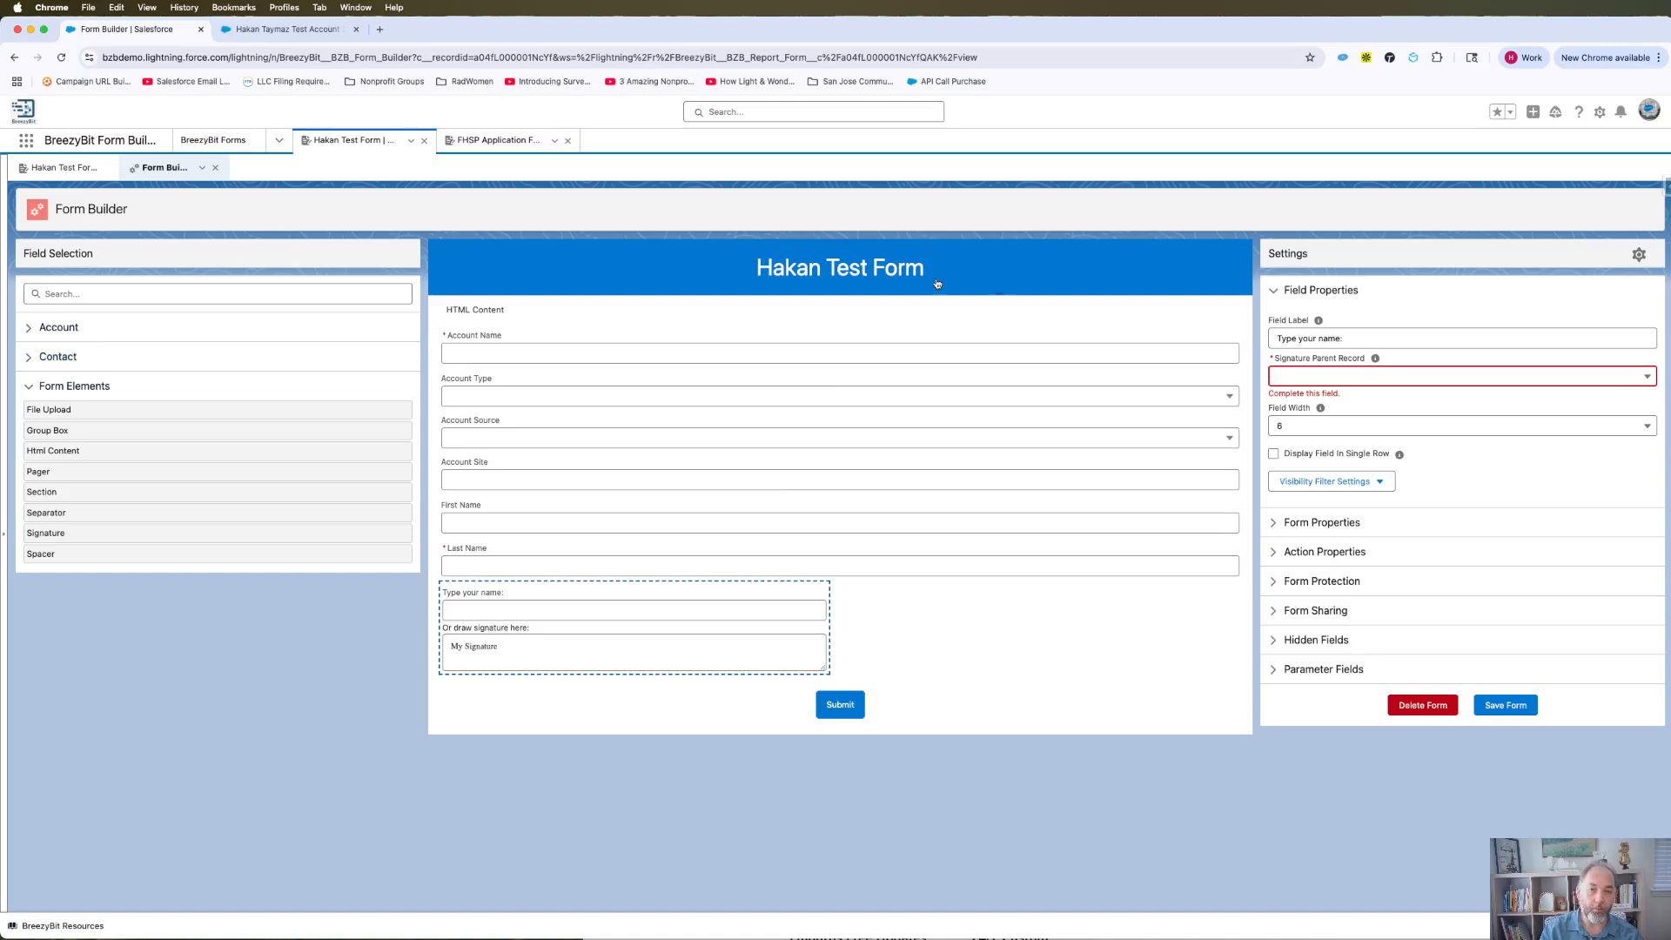
pyautogui.click(1330, 377)
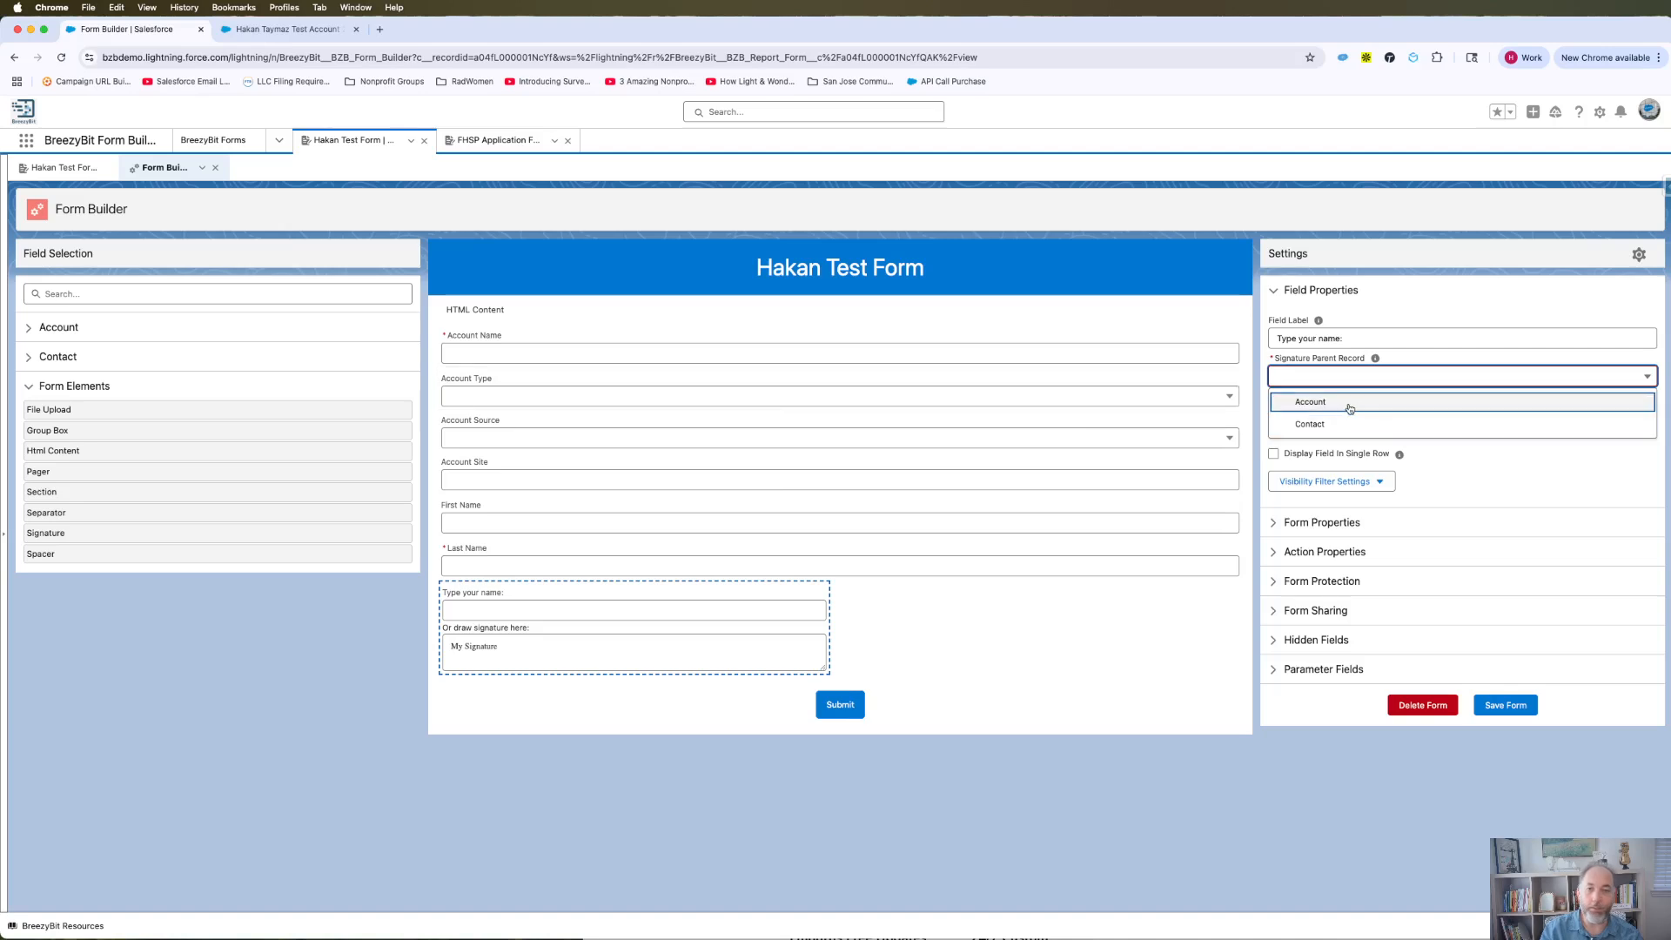
pyautogui.click(1315, 423)
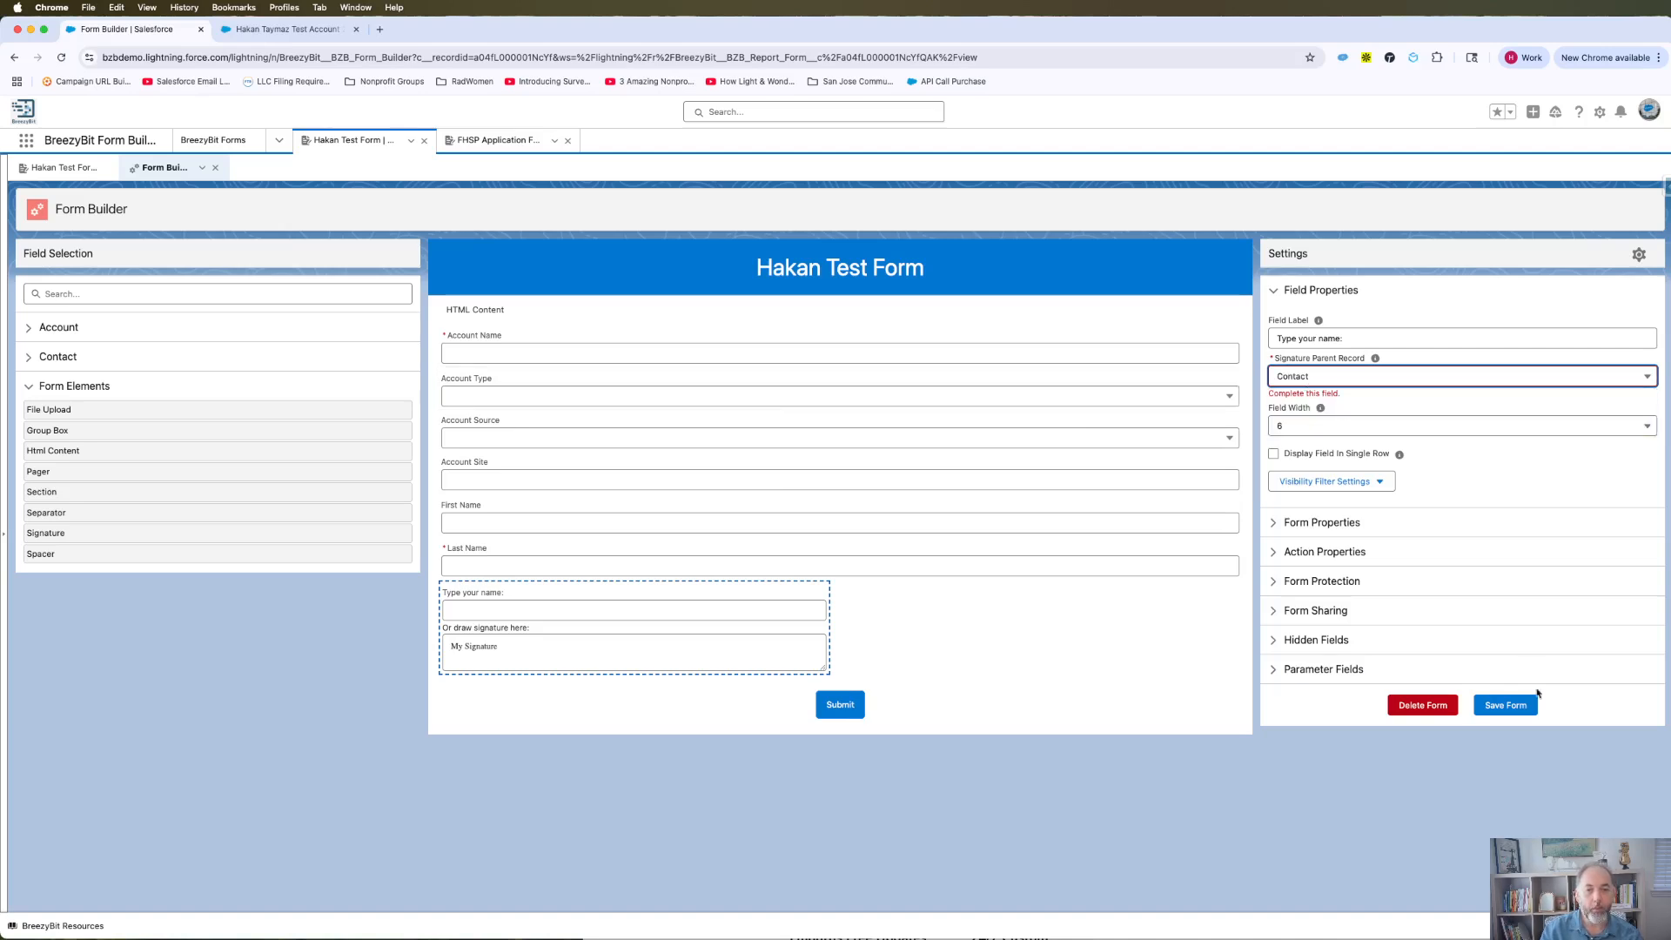
pyautogui.click(1509, 693)
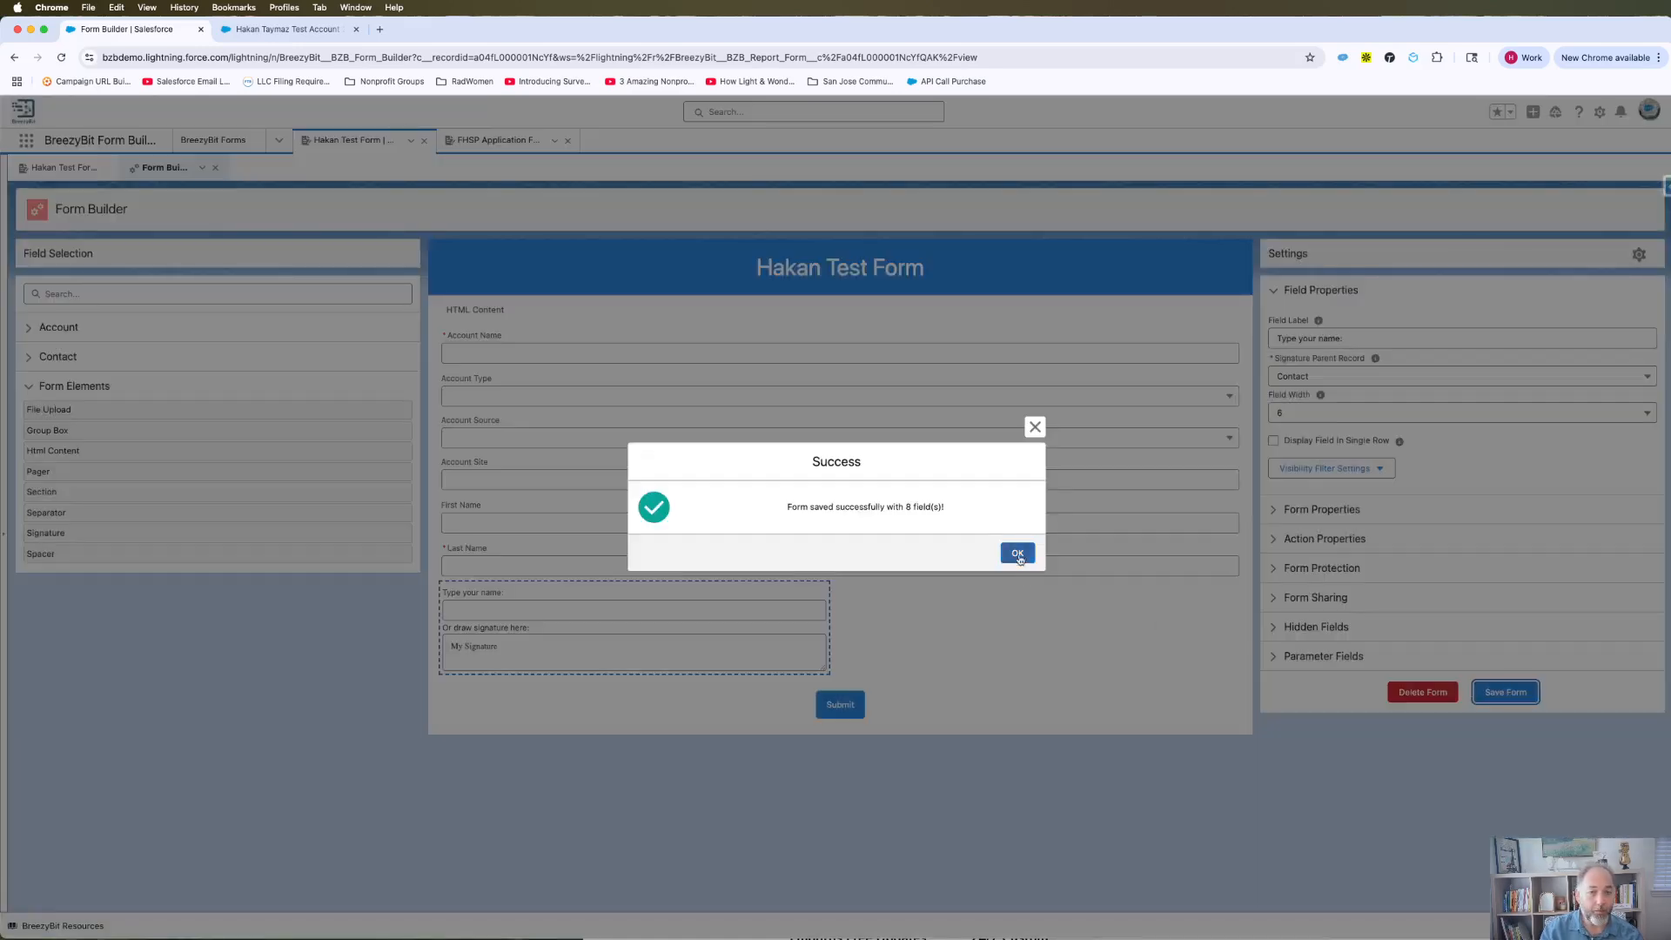
# Step: Dismiss the save confirmation and open the public Form URL from Form Sharing
pyautogui.click(1017, 548)
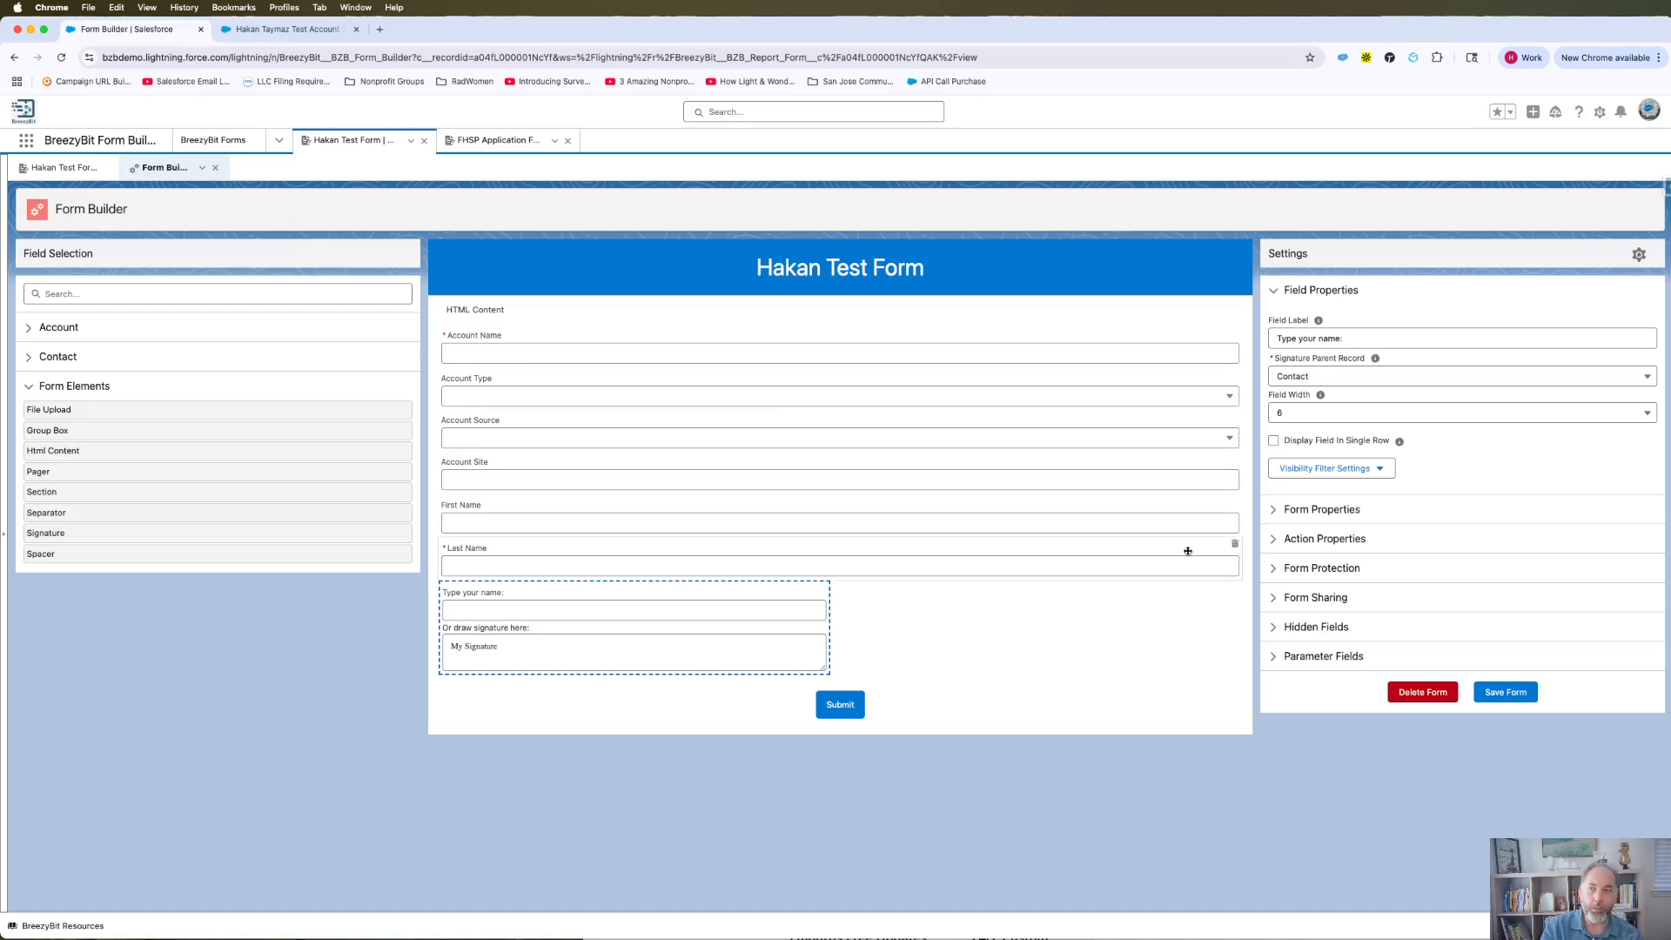
pyautogui.click(277, 30)
pyautogui.click(131, 30)
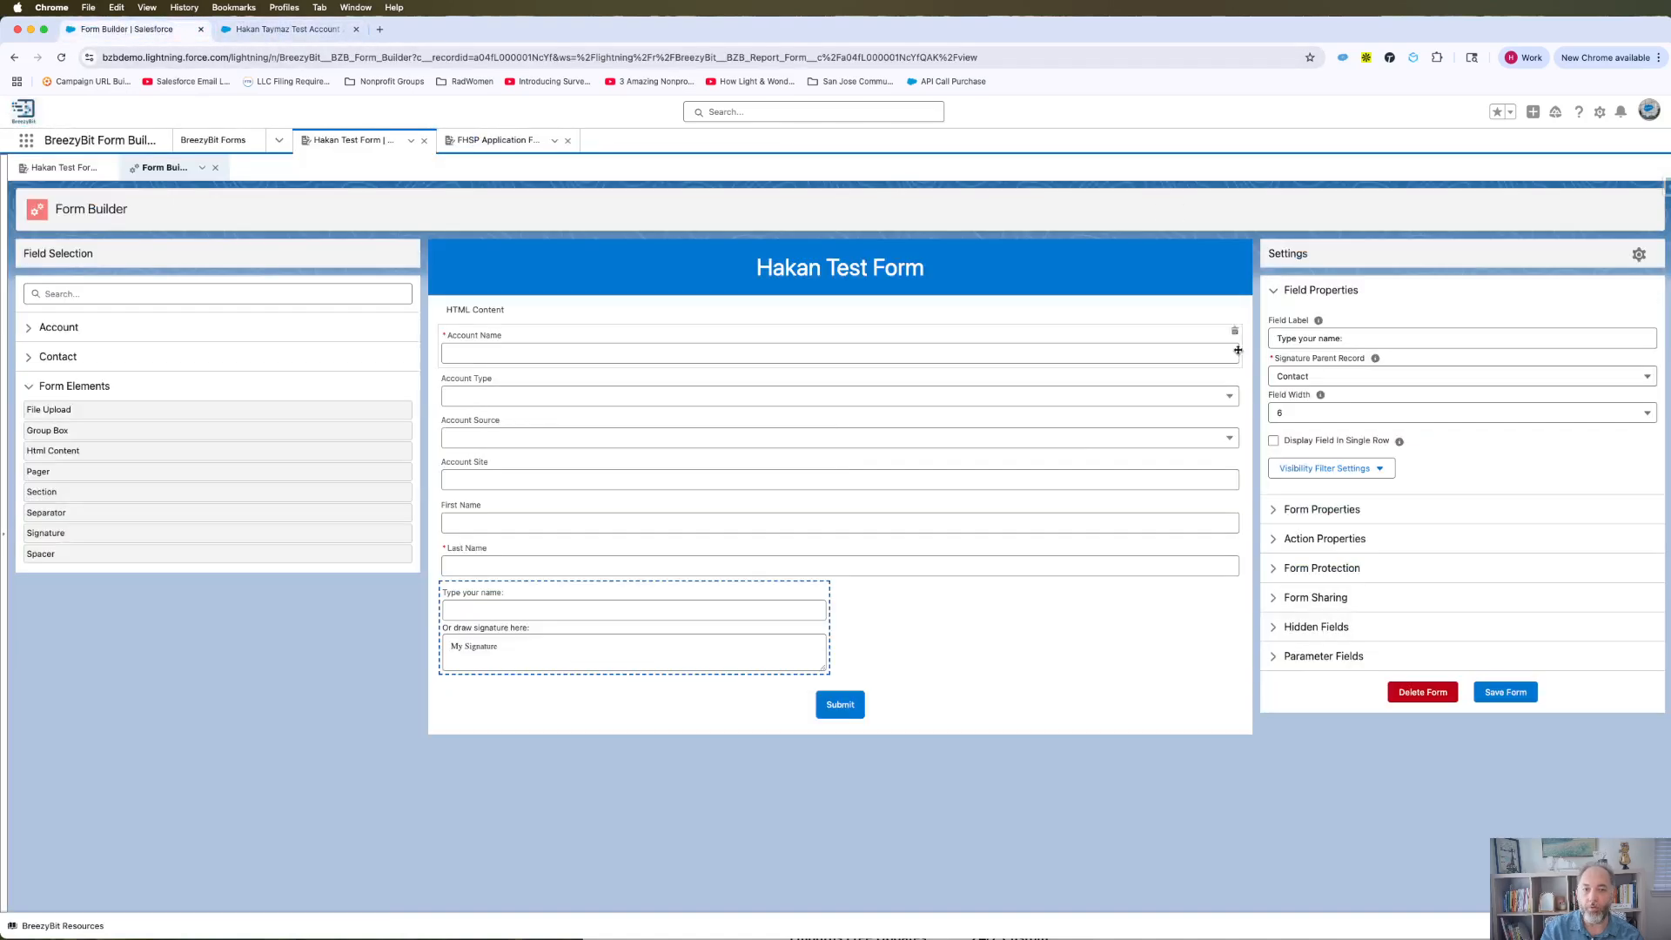
pyautogui.click(1302, 601)
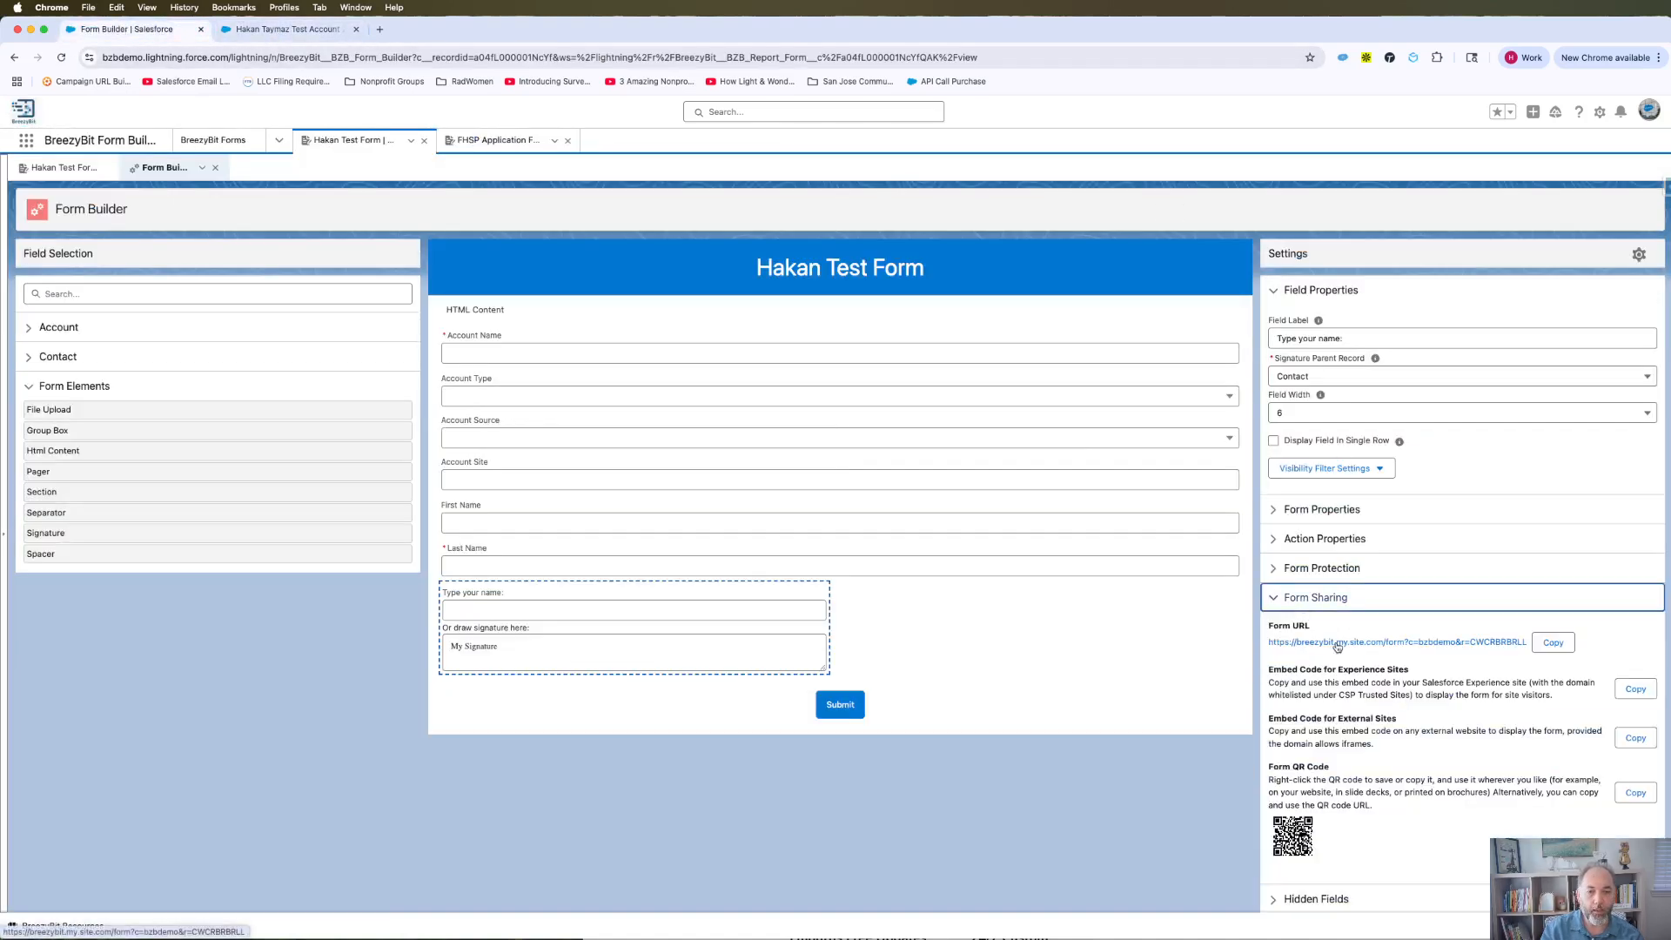
pyautogui.click(1338, 646)
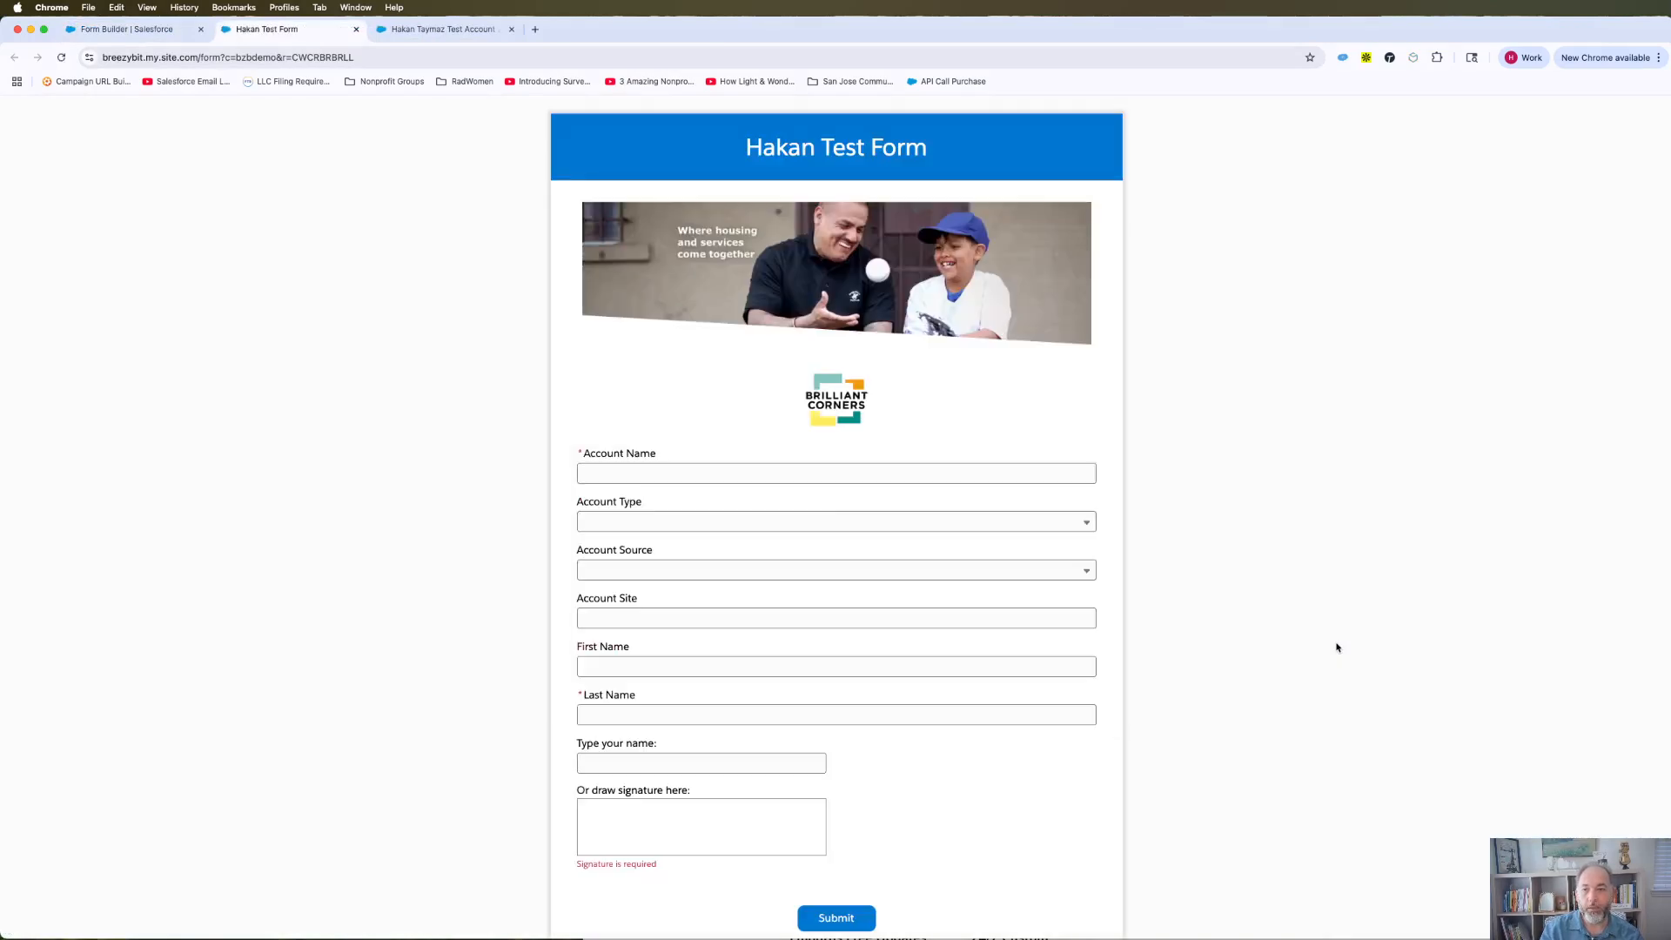
# Step: Enter the account name, Account Type Analyst, Source Employee Referral and Account Site 'test'
pyautogui.scroll(-1, 854, 610)
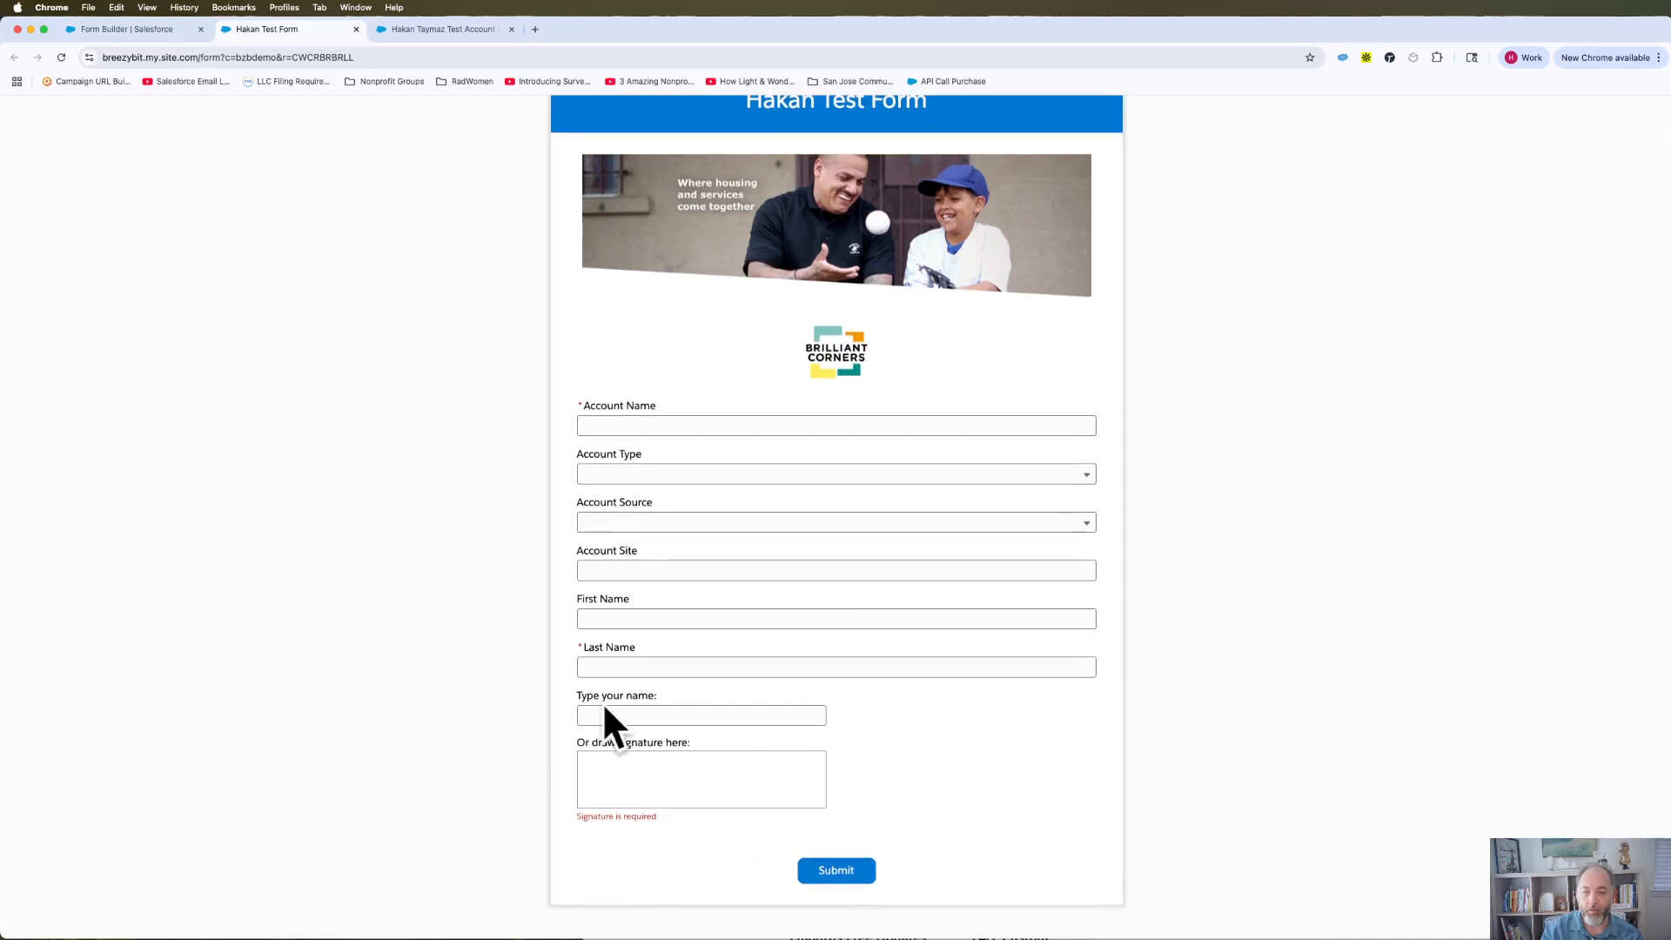
pyautogui.click(647, 426)
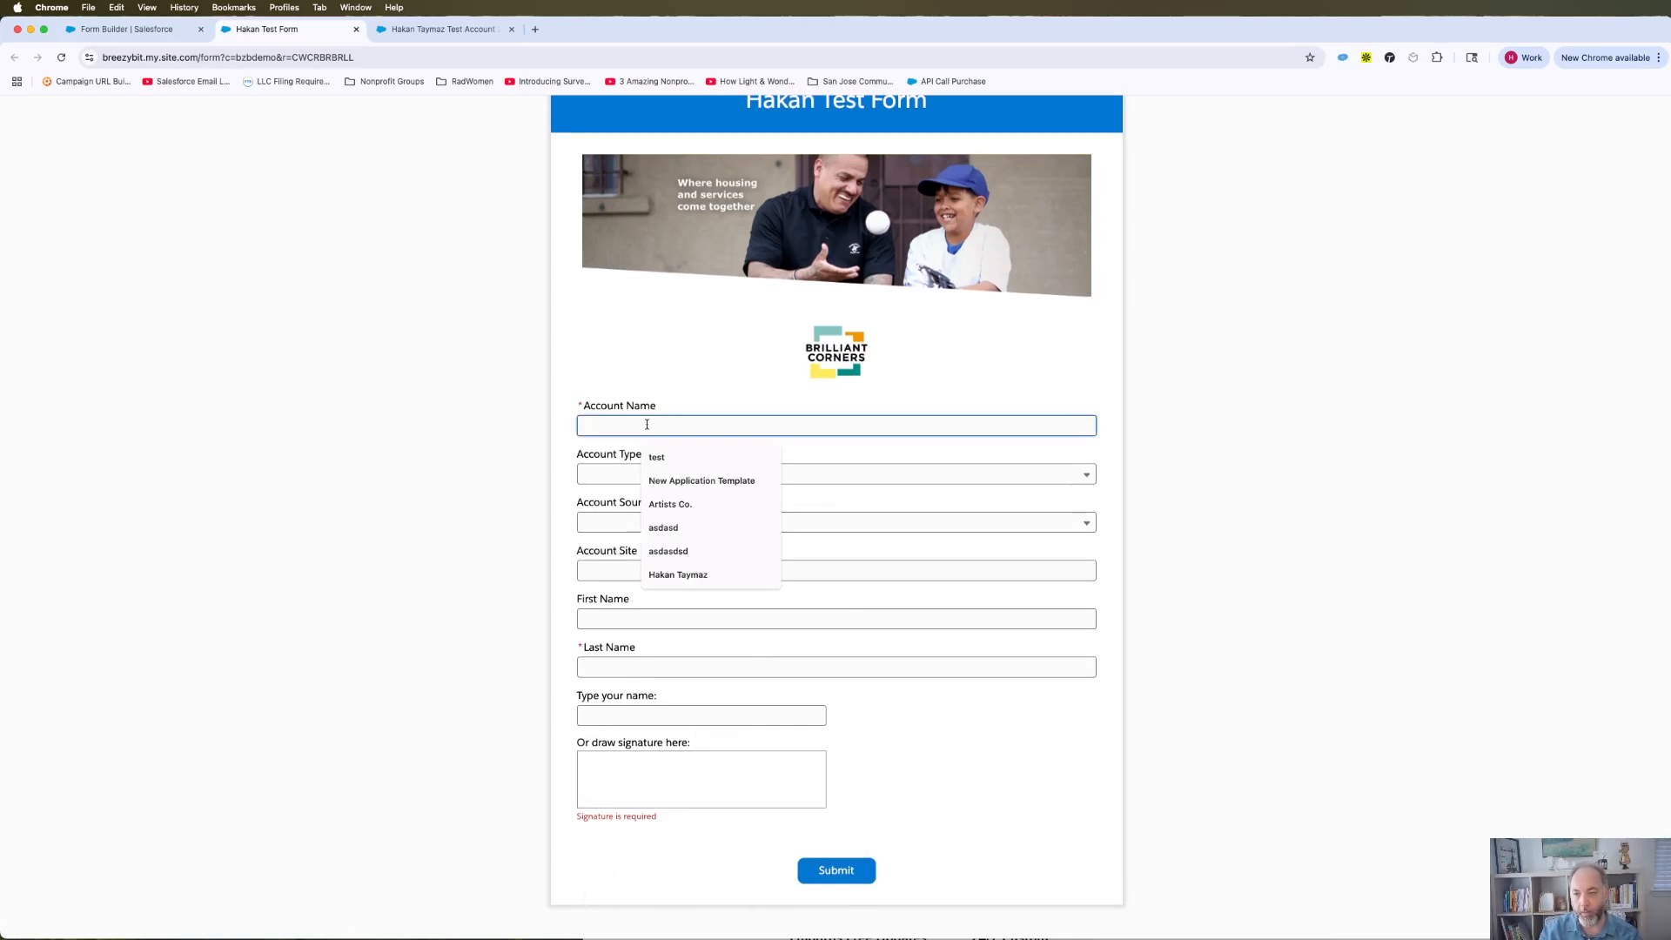
pyautogui.write('Hak')
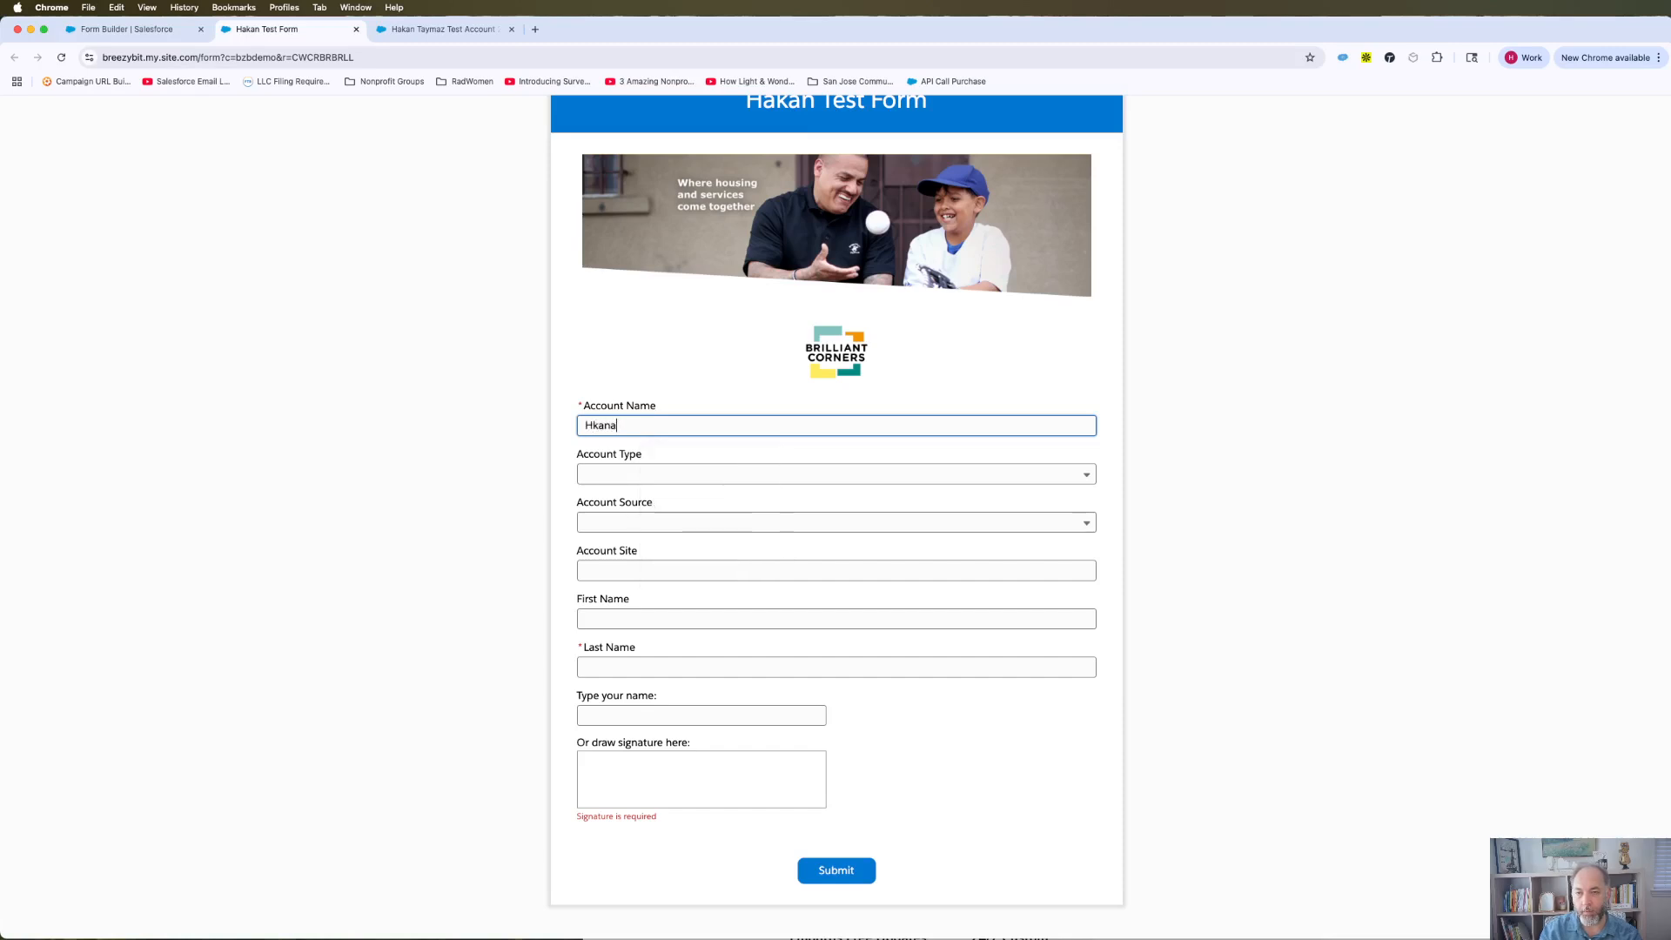
pyautogui.write('an')
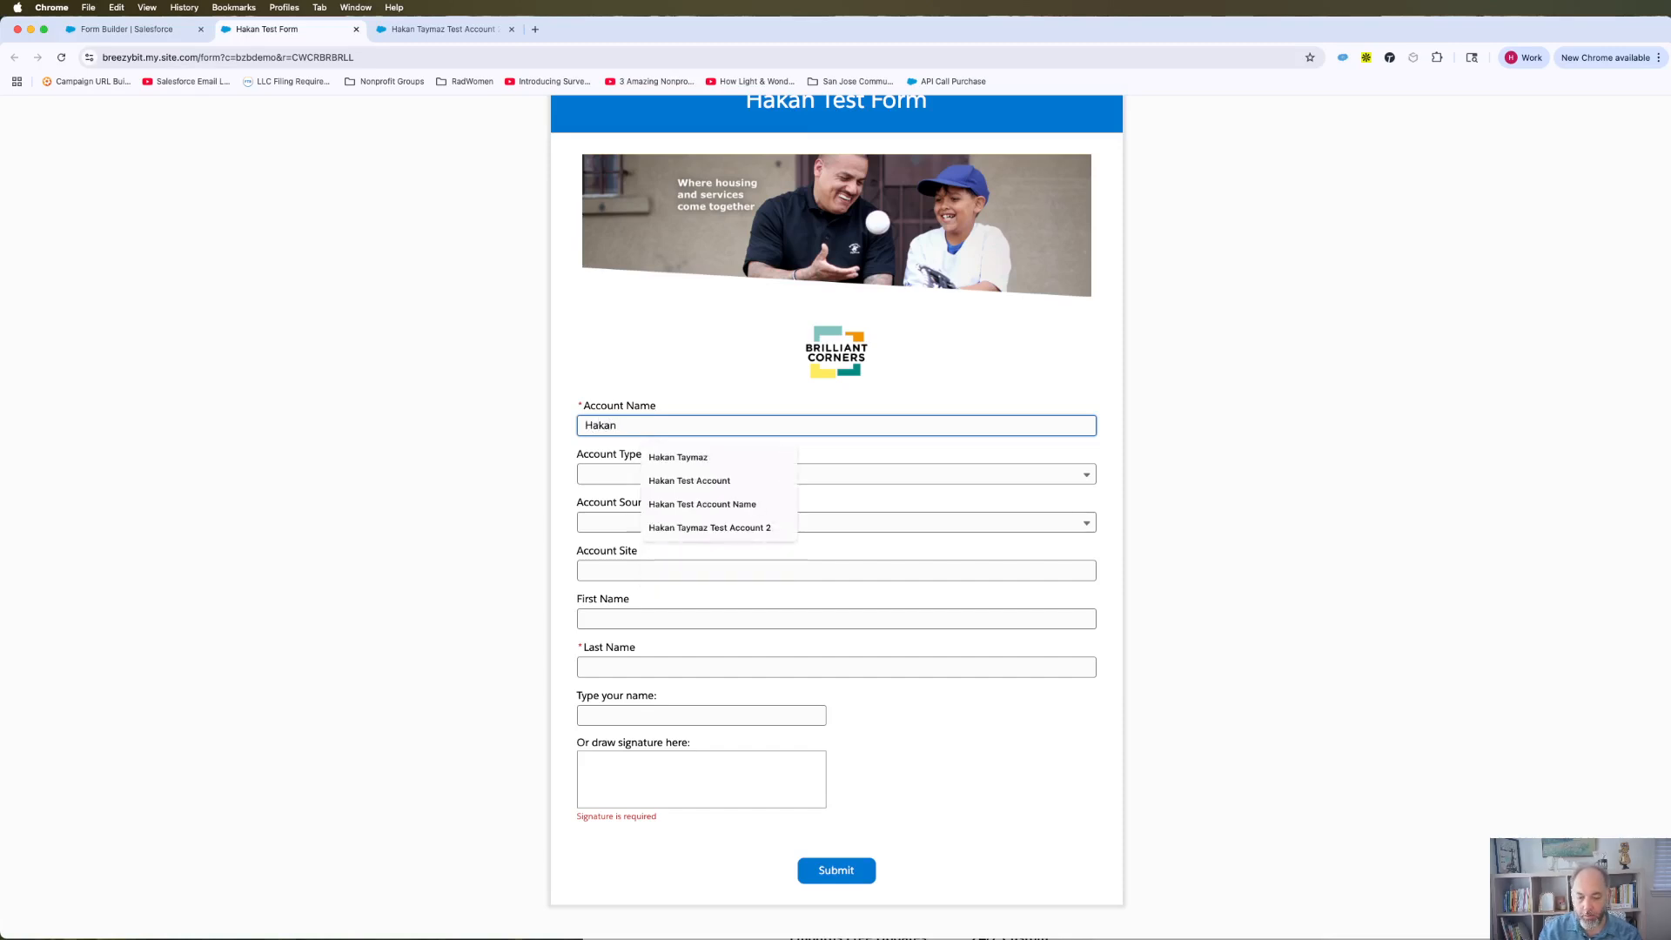
pyautogui.write(' 3')
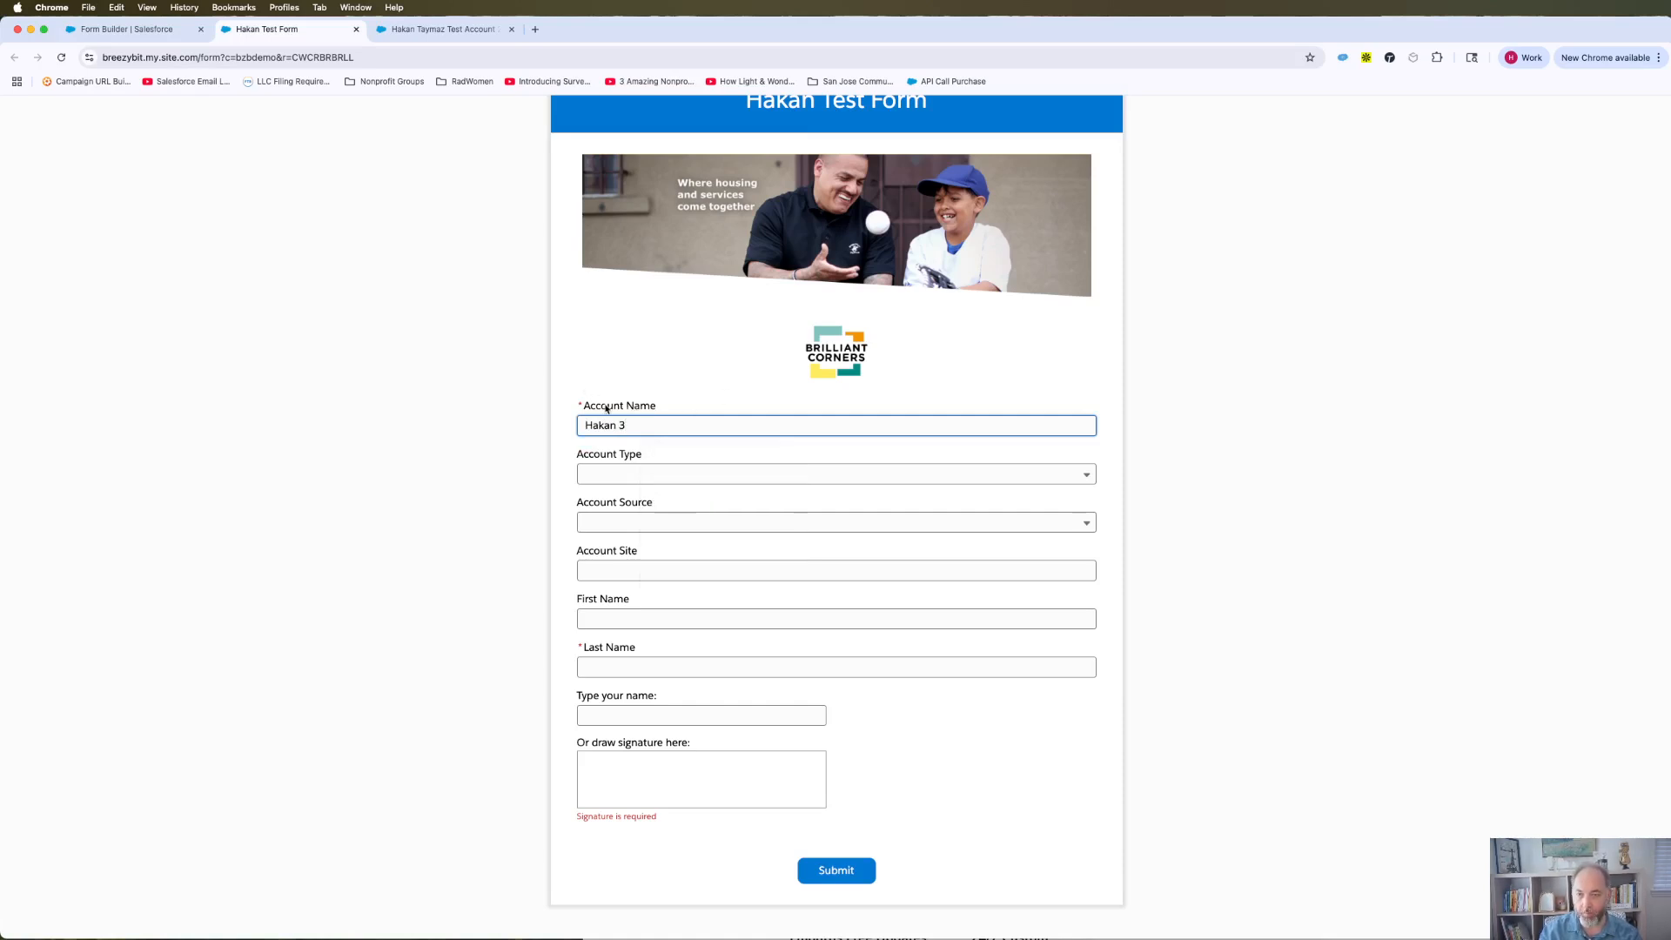
pyautogui.click(623, 365)
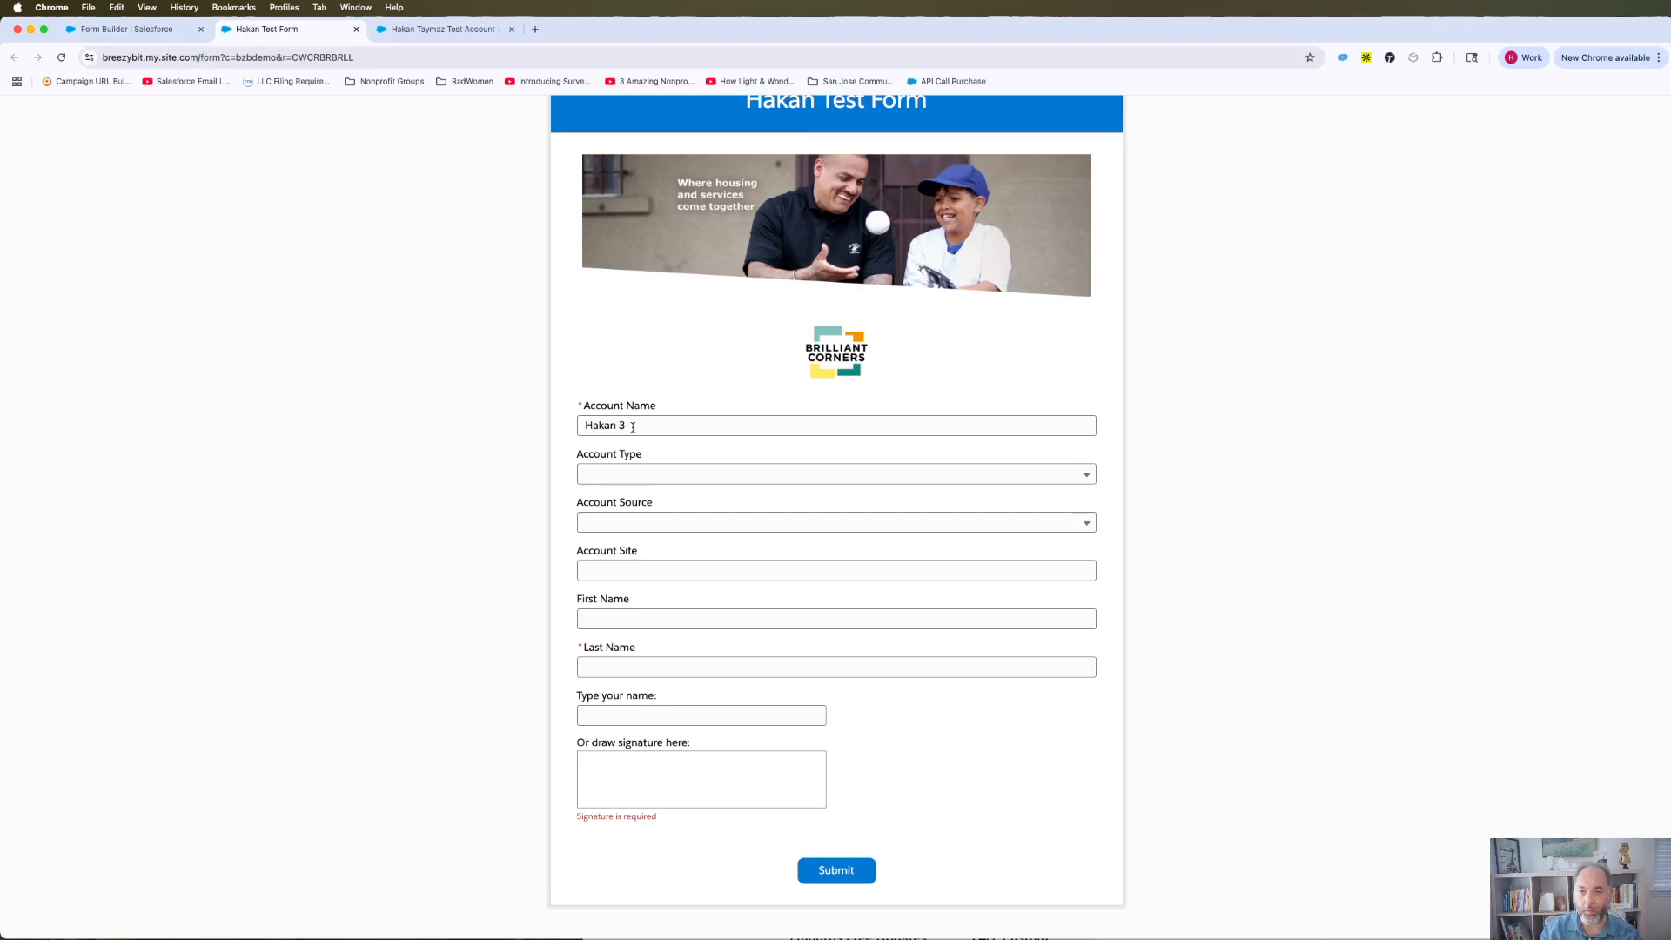
pyautogui.click(662, 473)
pyautogui.click(659, 530)
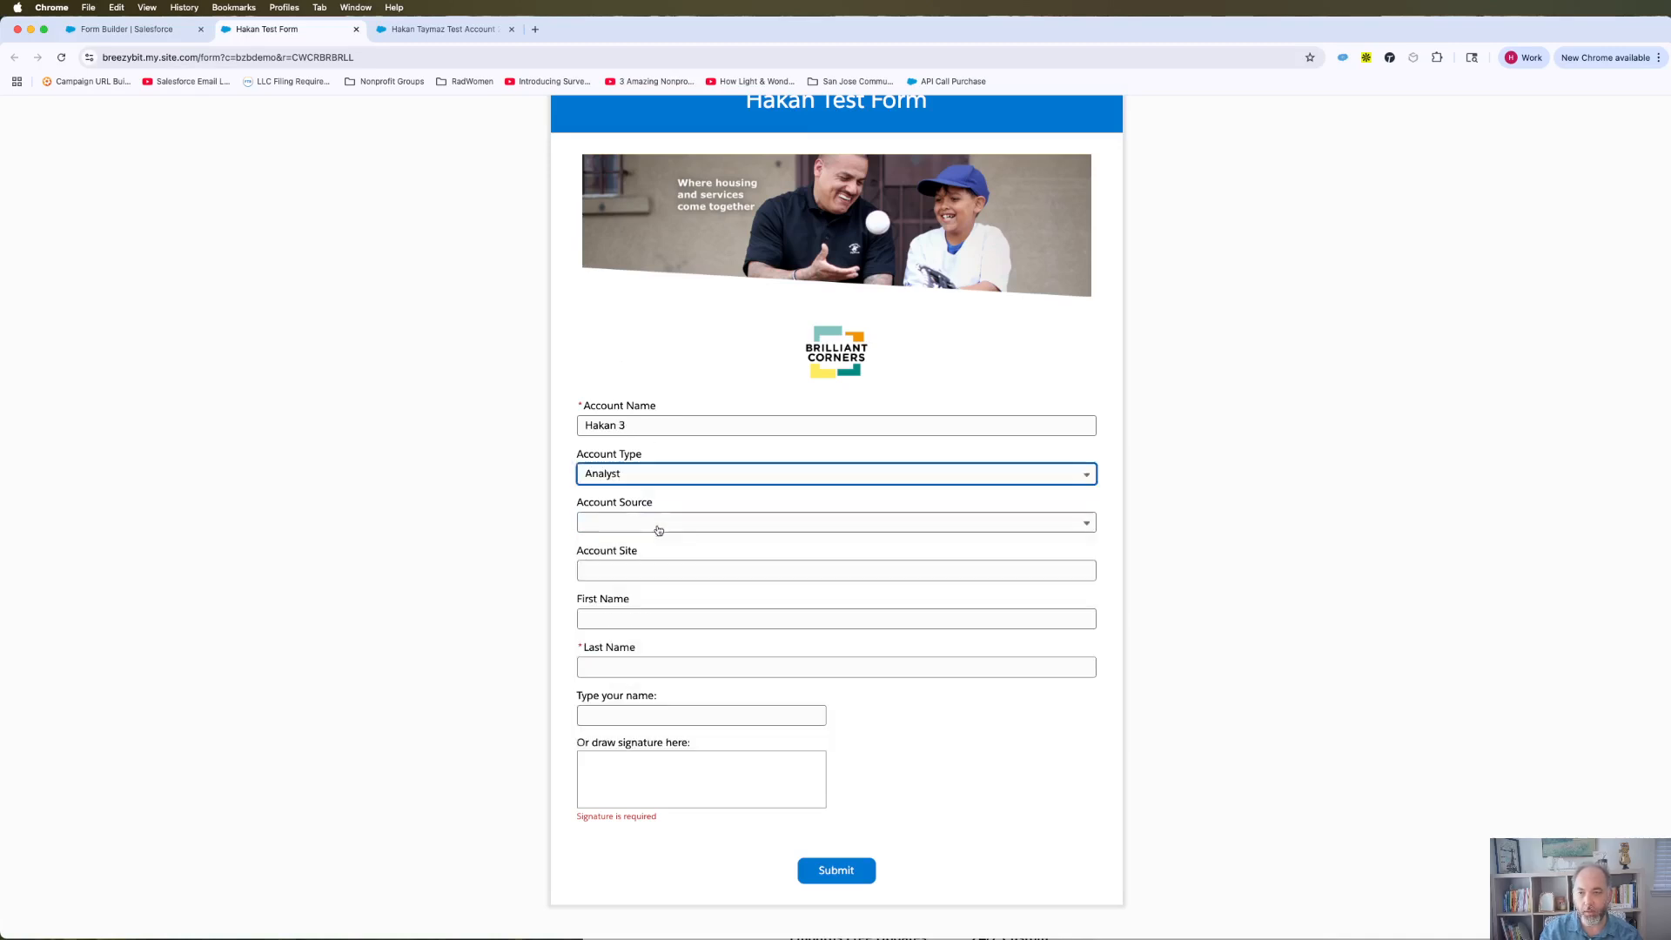
pyautogui.click(683, 527)
pyautogui.click(679, 595)
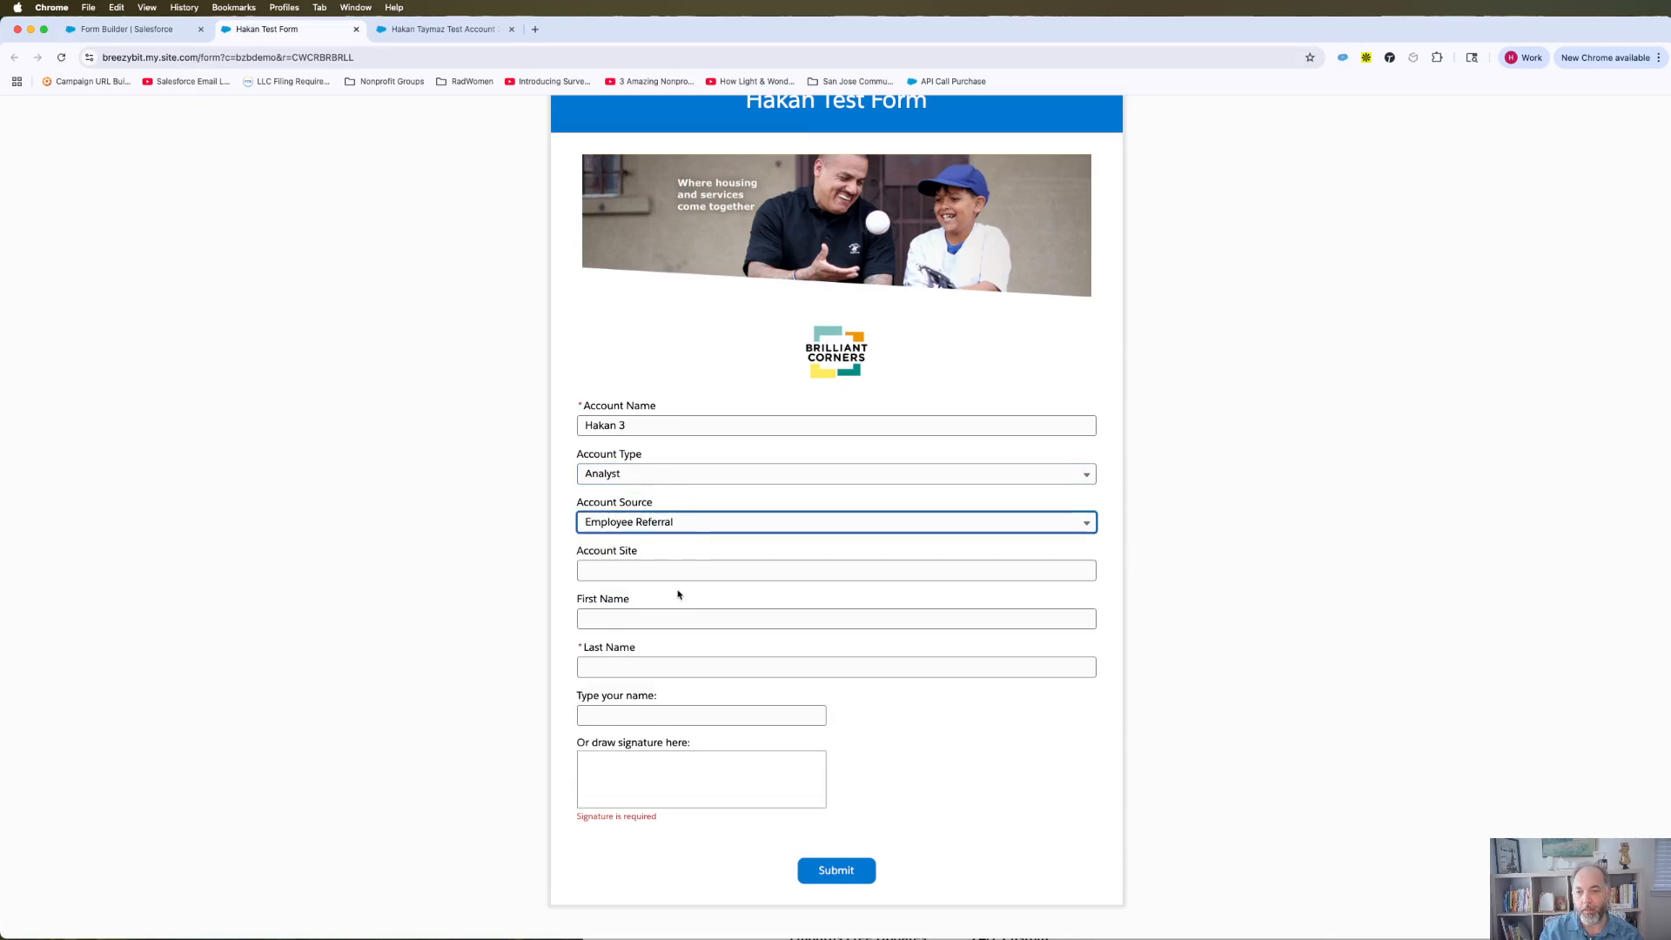
pyautogui.click(661, 573)
pyautogui.write('test')
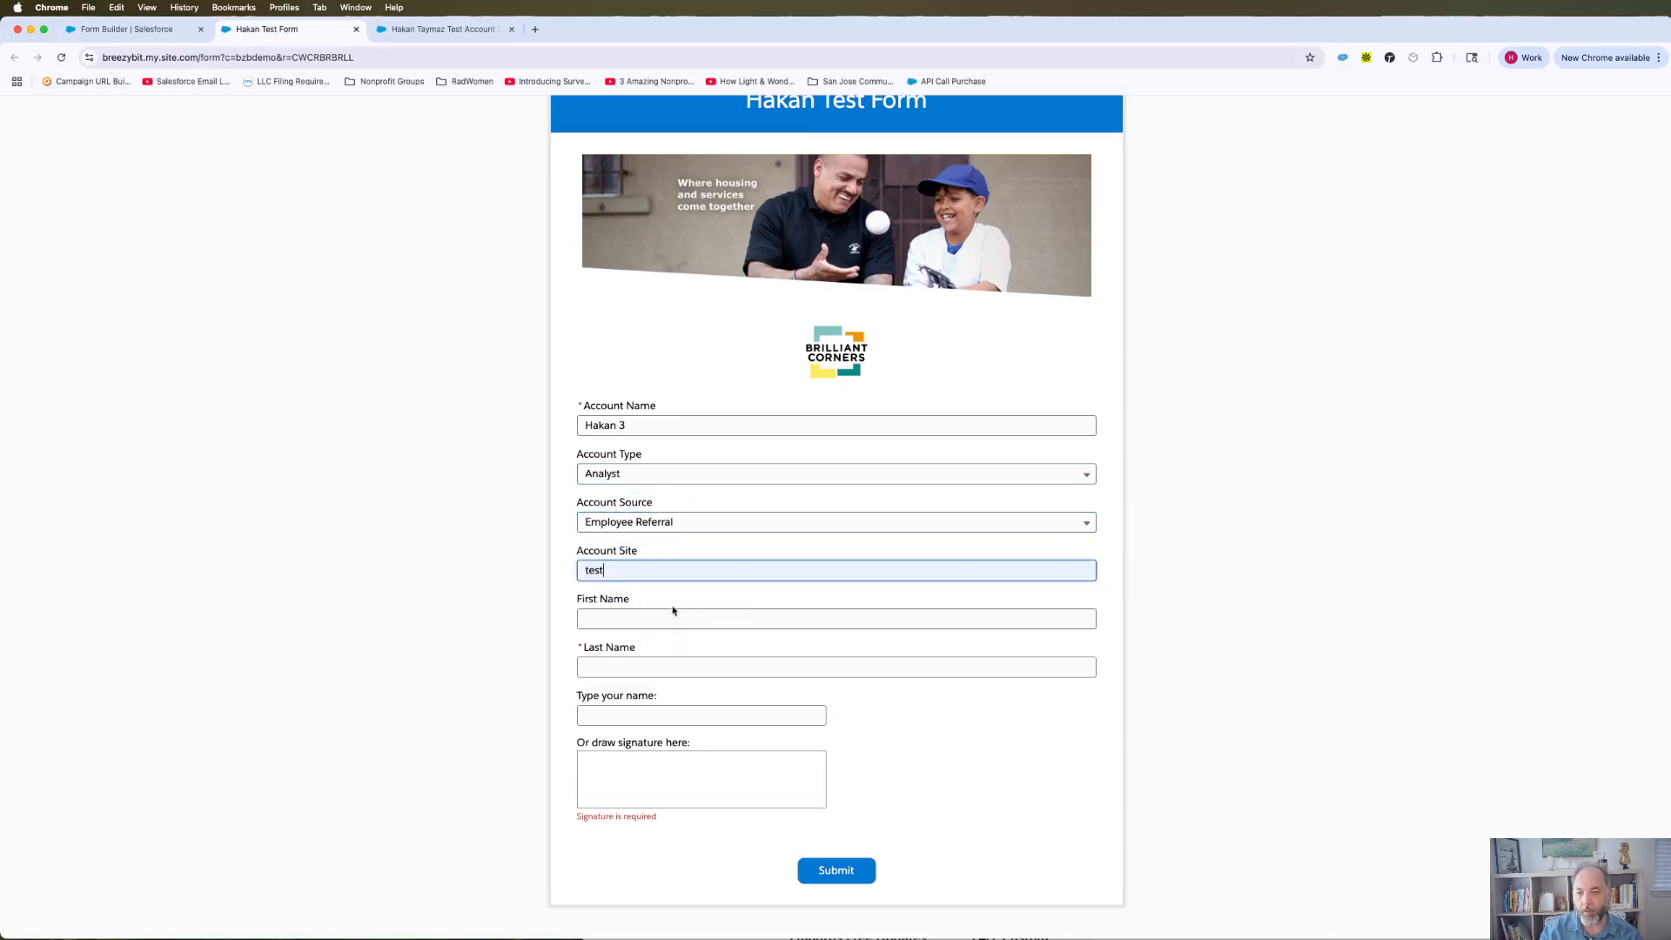
# Step: Fill First and Last Name from suggestions and append '3' to each
pyautogui.click(673, 618)
pyautogui.click(662, 646)
pyautogui.click(633, 665)
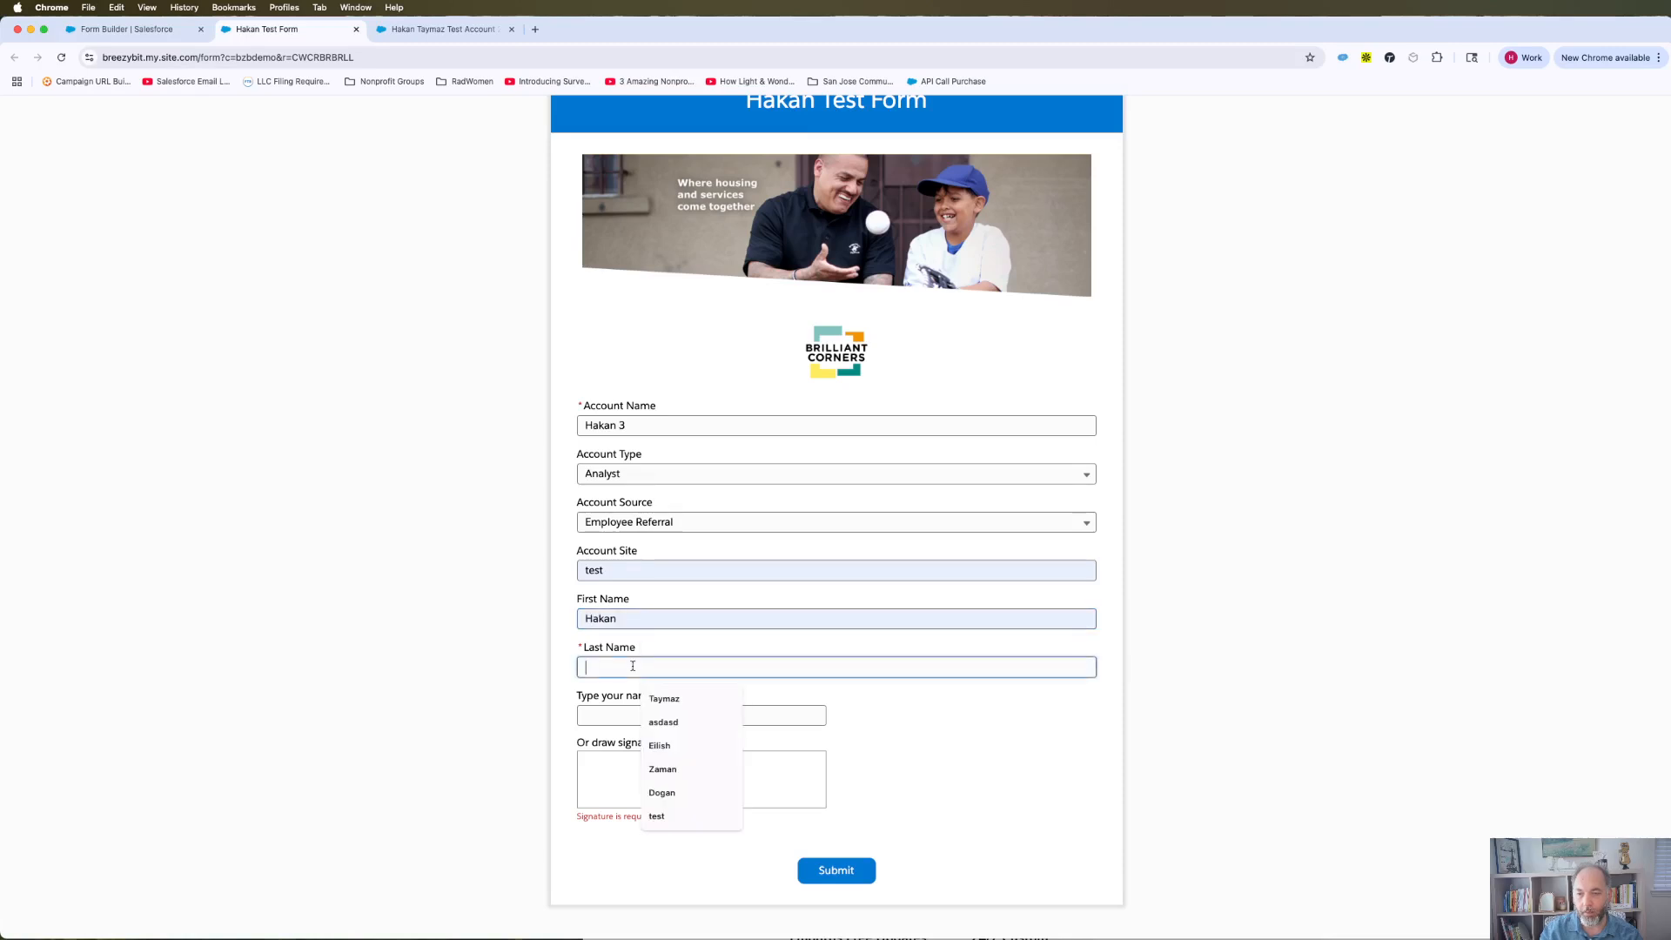
pyautogui.click(673, 698)
pyautogui.click(653, 619)
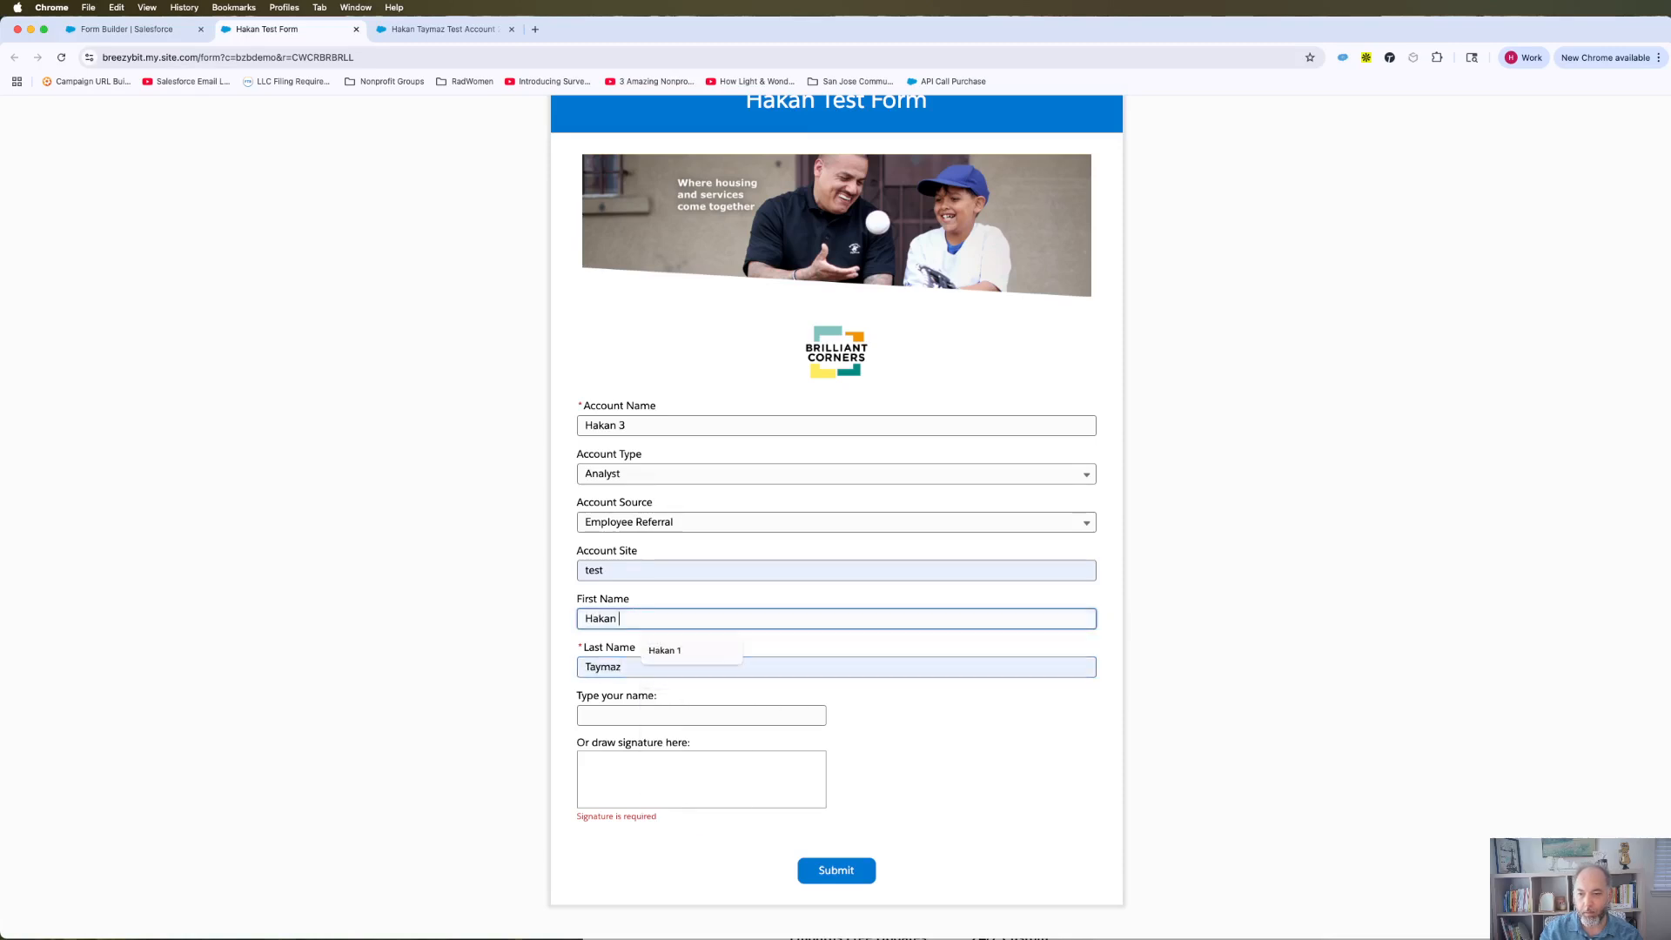
pyautogui.write('3')
pyautogui.click(660, 666)
pyautogui.write('3')
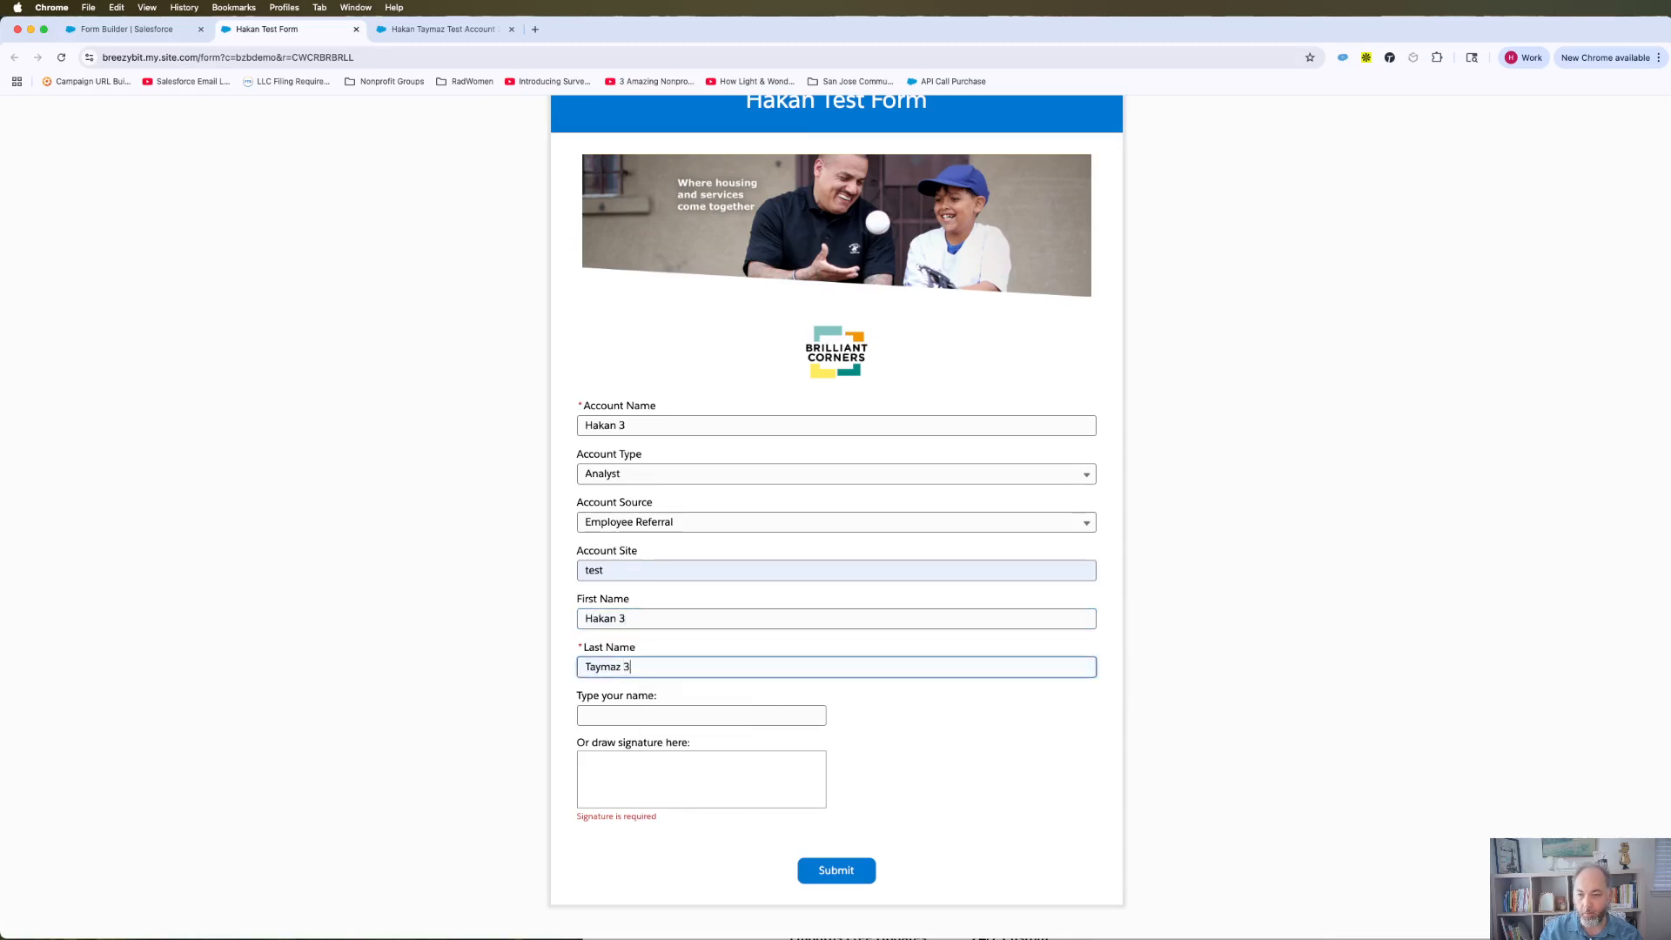
pyautogui.click(808, 642)
# Step: Type a signer name, then erase it and draw a freehand signature in the box
pyautogui.click(645, 717)
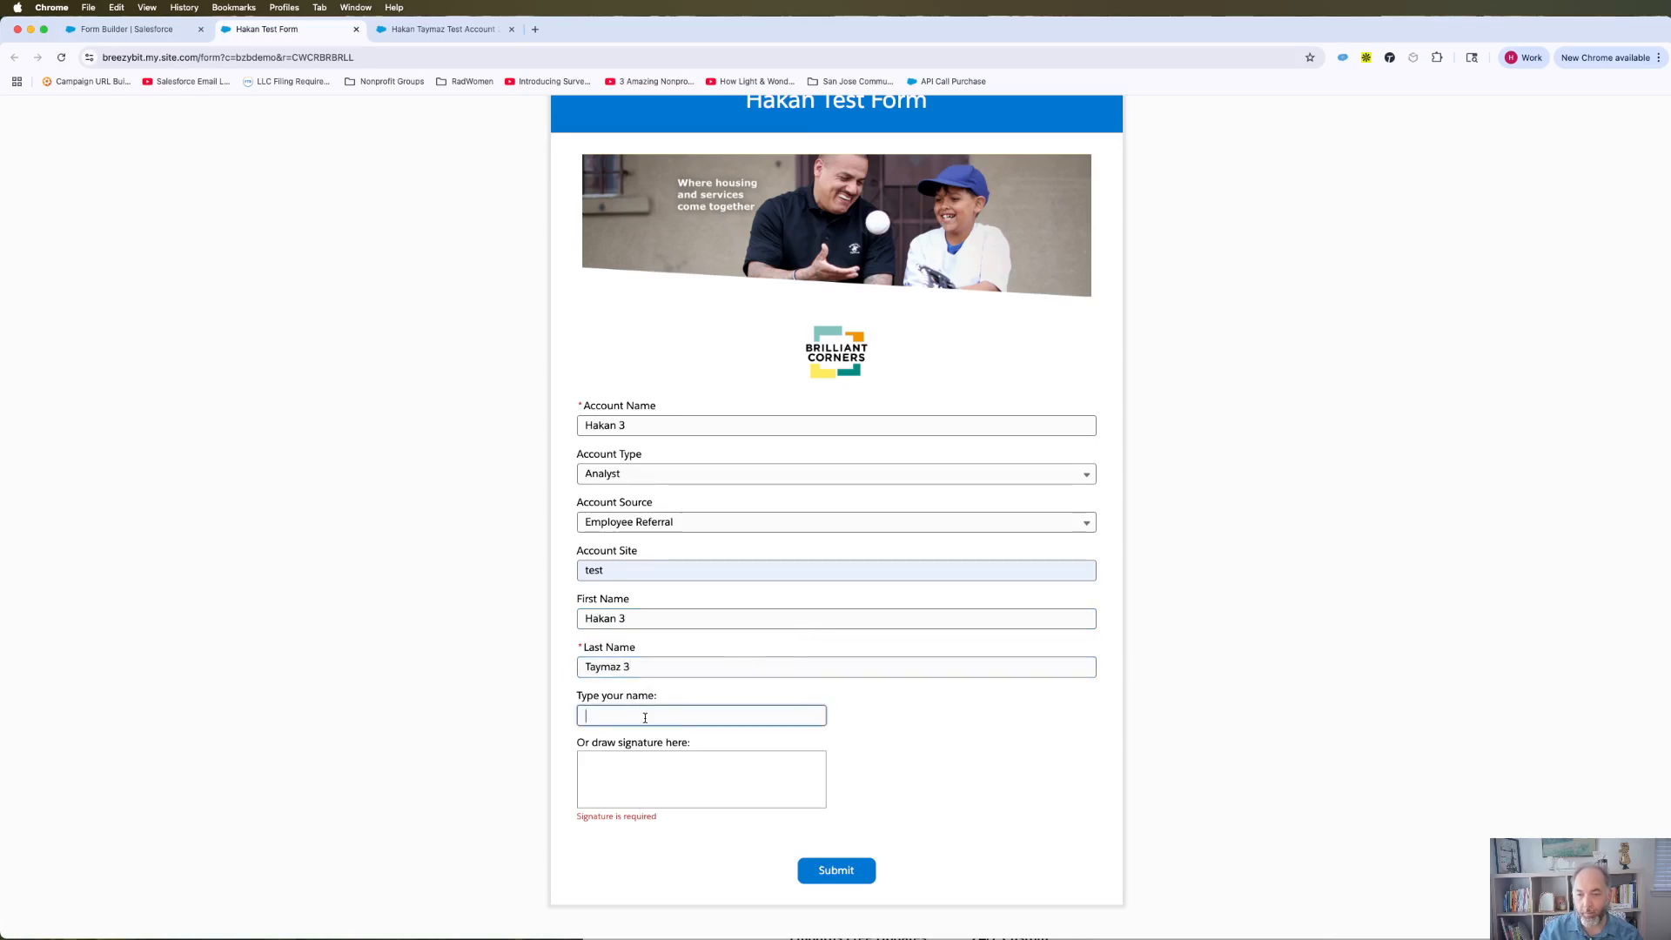
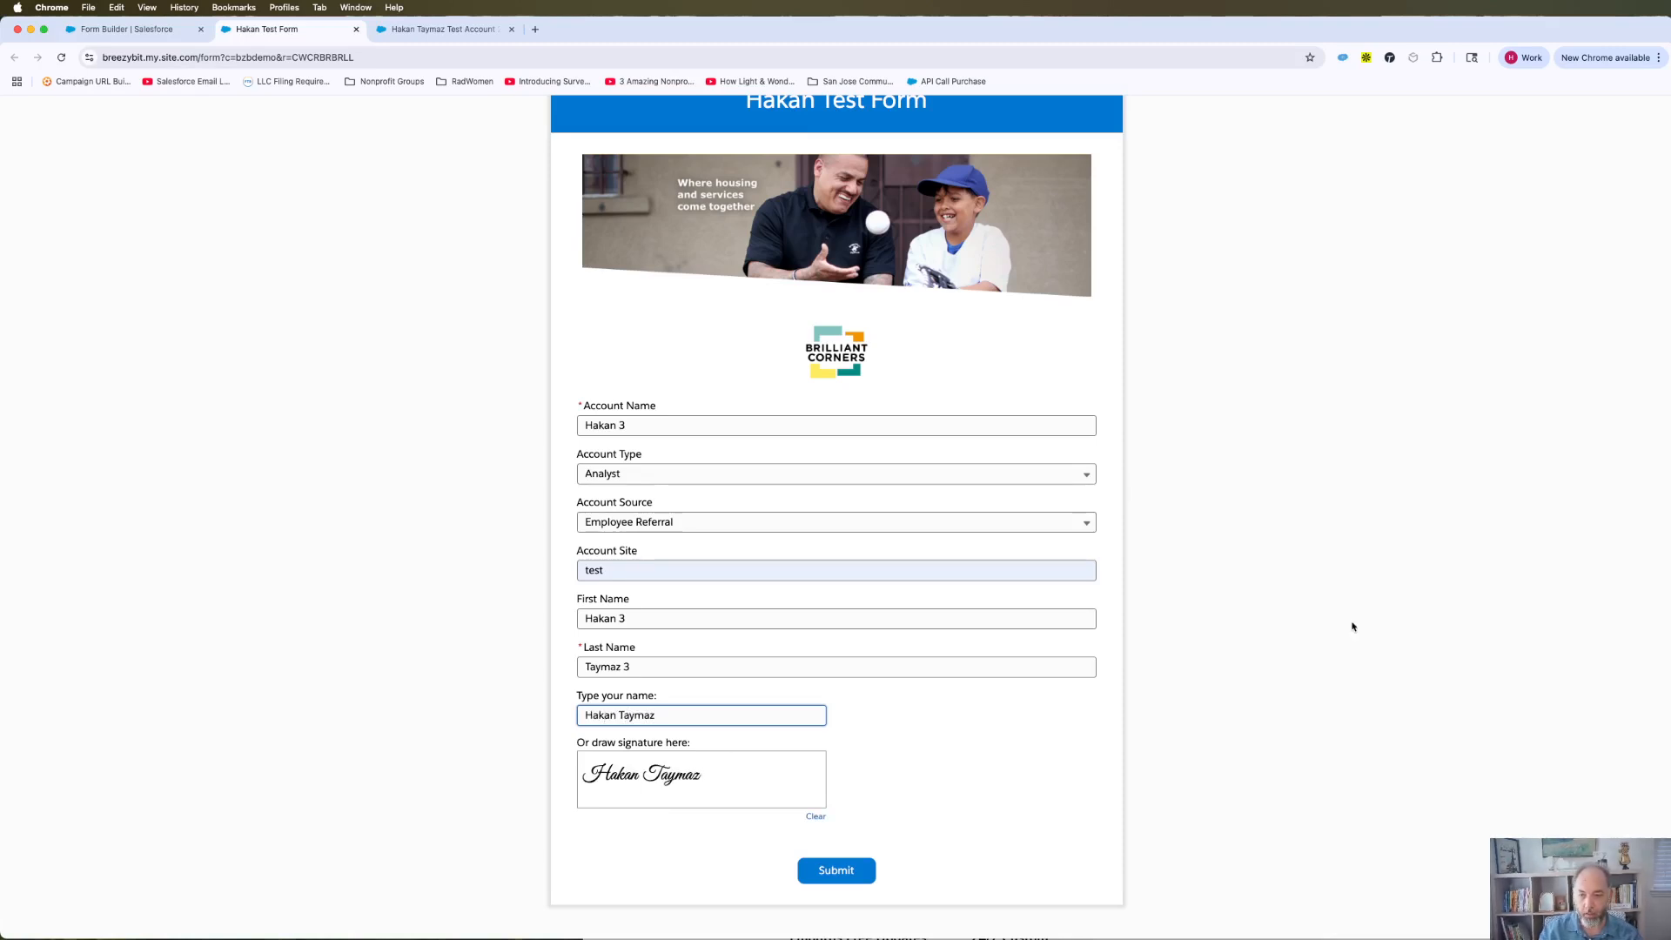
pyautogui.moveTo(649, 723); pyautogui.dragTo(571, 719)
pyautogui.press('BackSpace')
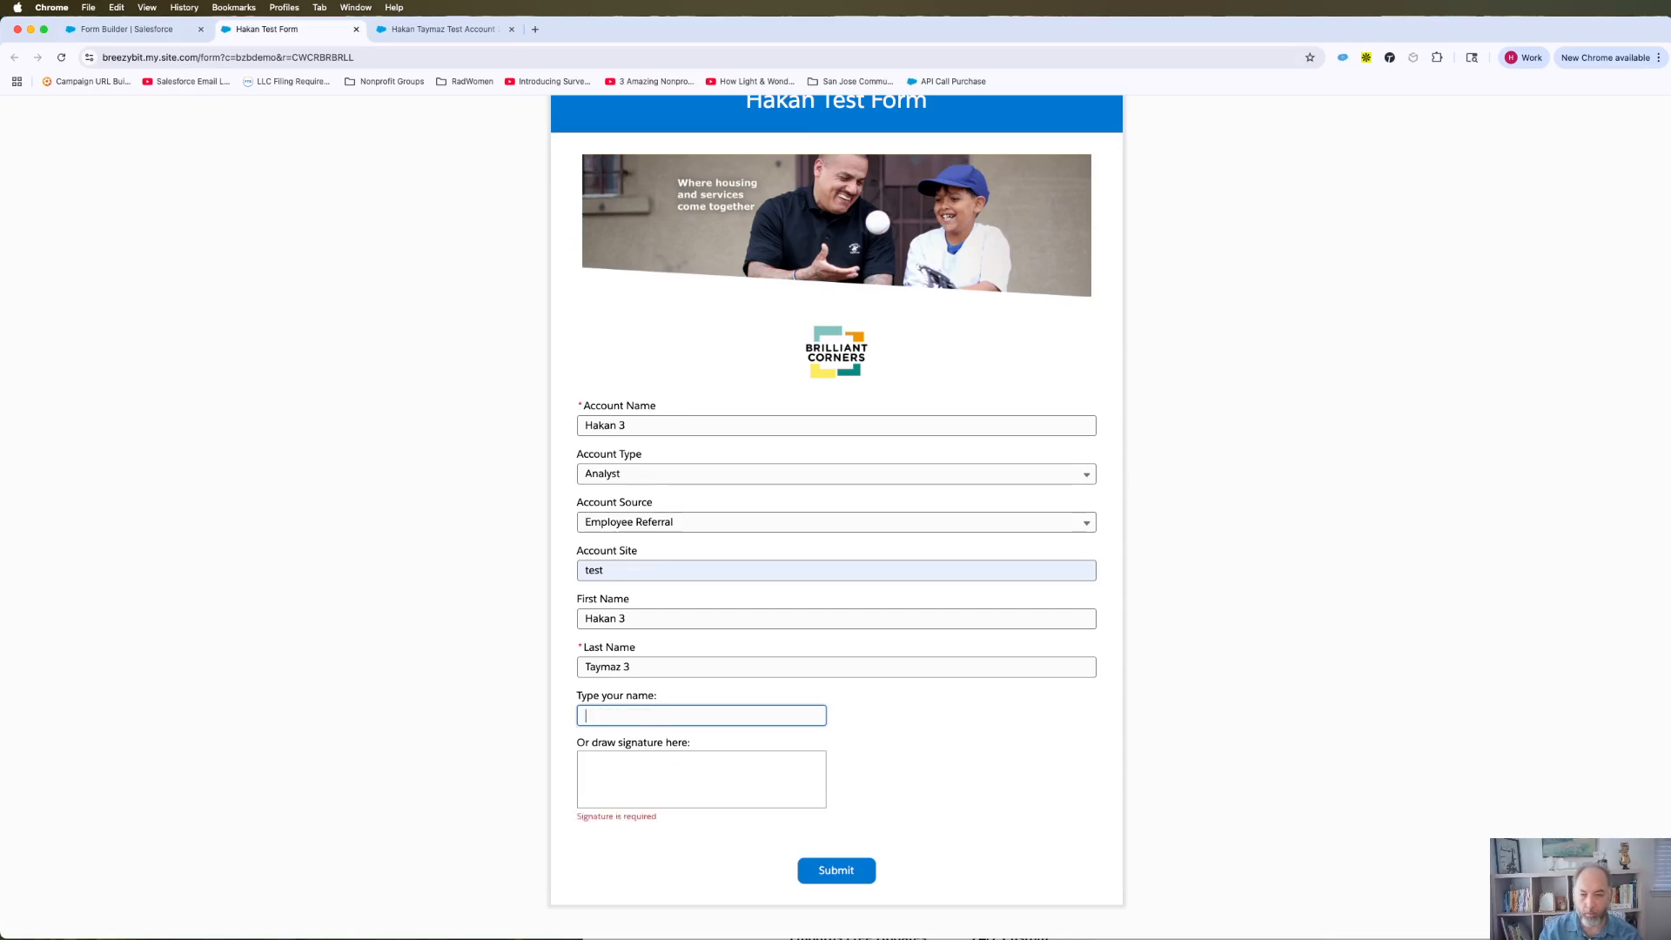
pyautogui.moveTo(596, 783); pyautogui.dragTo(803, 779)
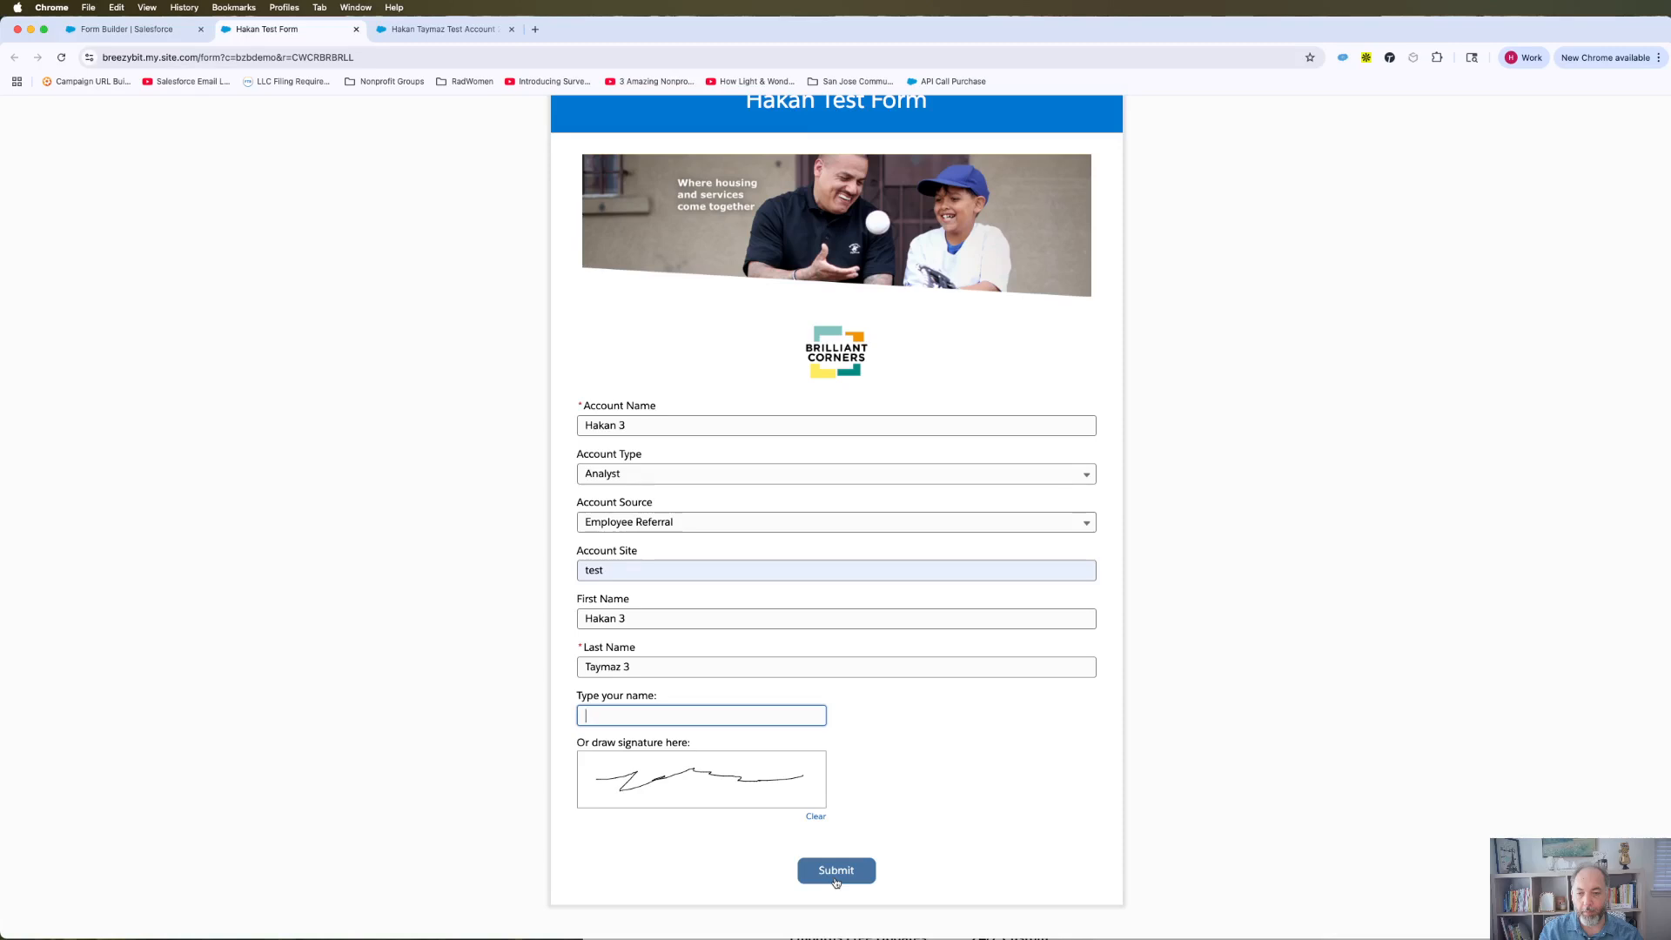
# Step: Submit the signed public form, then bring up the test account's Salesforce record
pyautogui.click(129, 29)
pyautogui.click(48, 385)
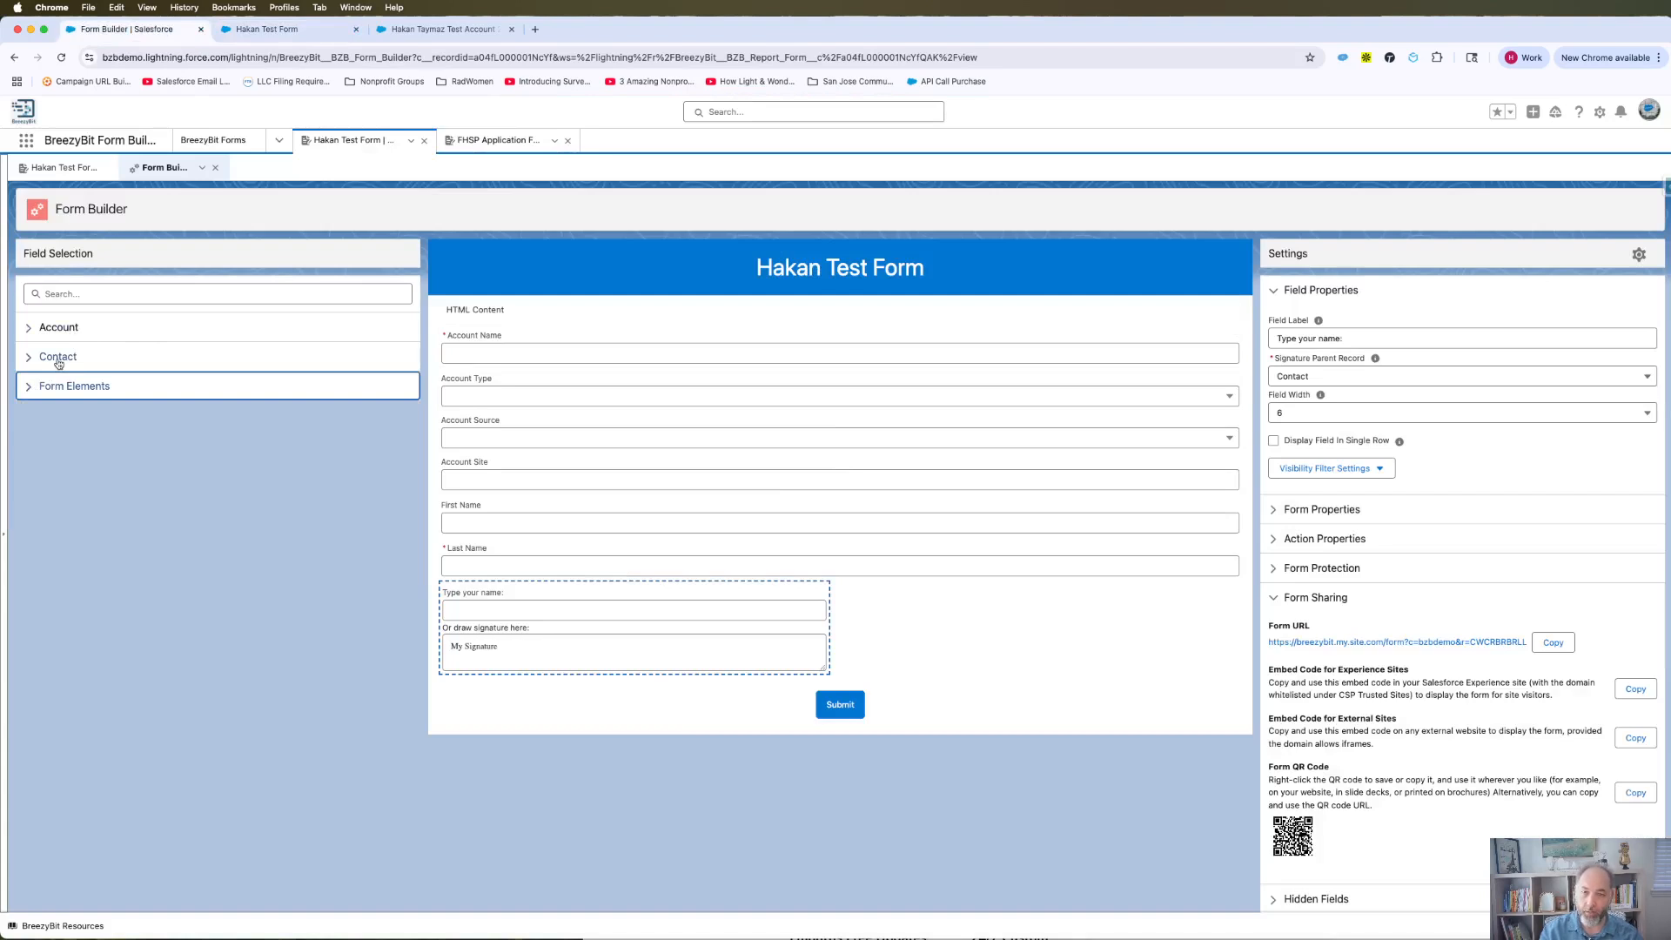
pyautogui.click(263, 28)
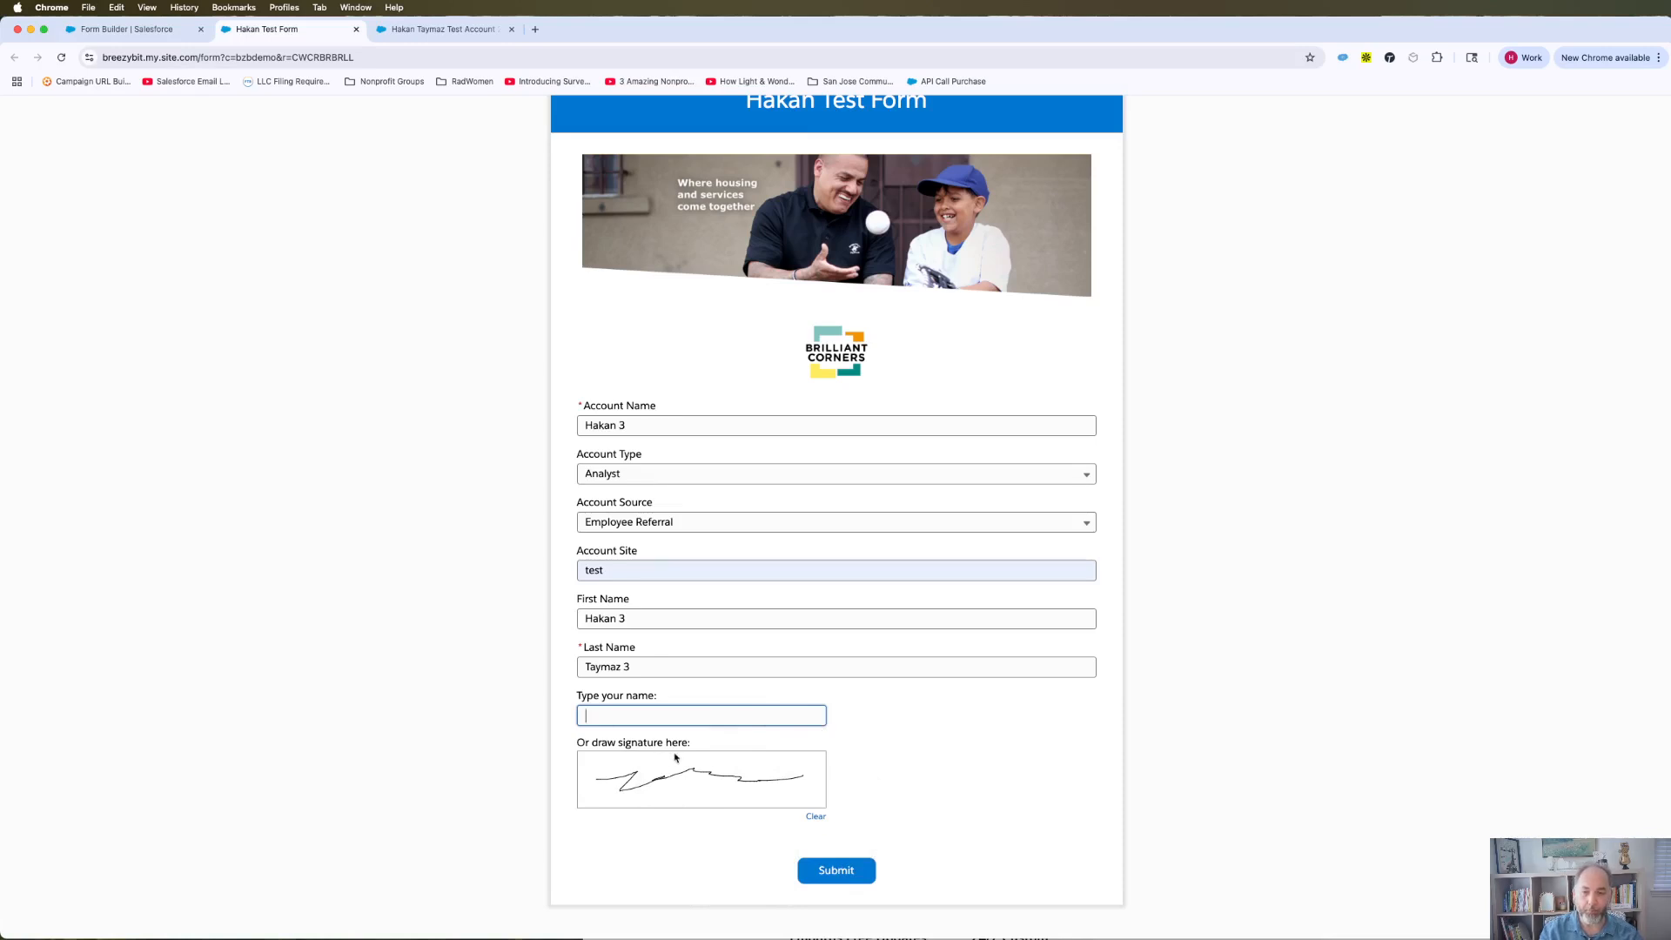
pyautogui.click(833, 872)
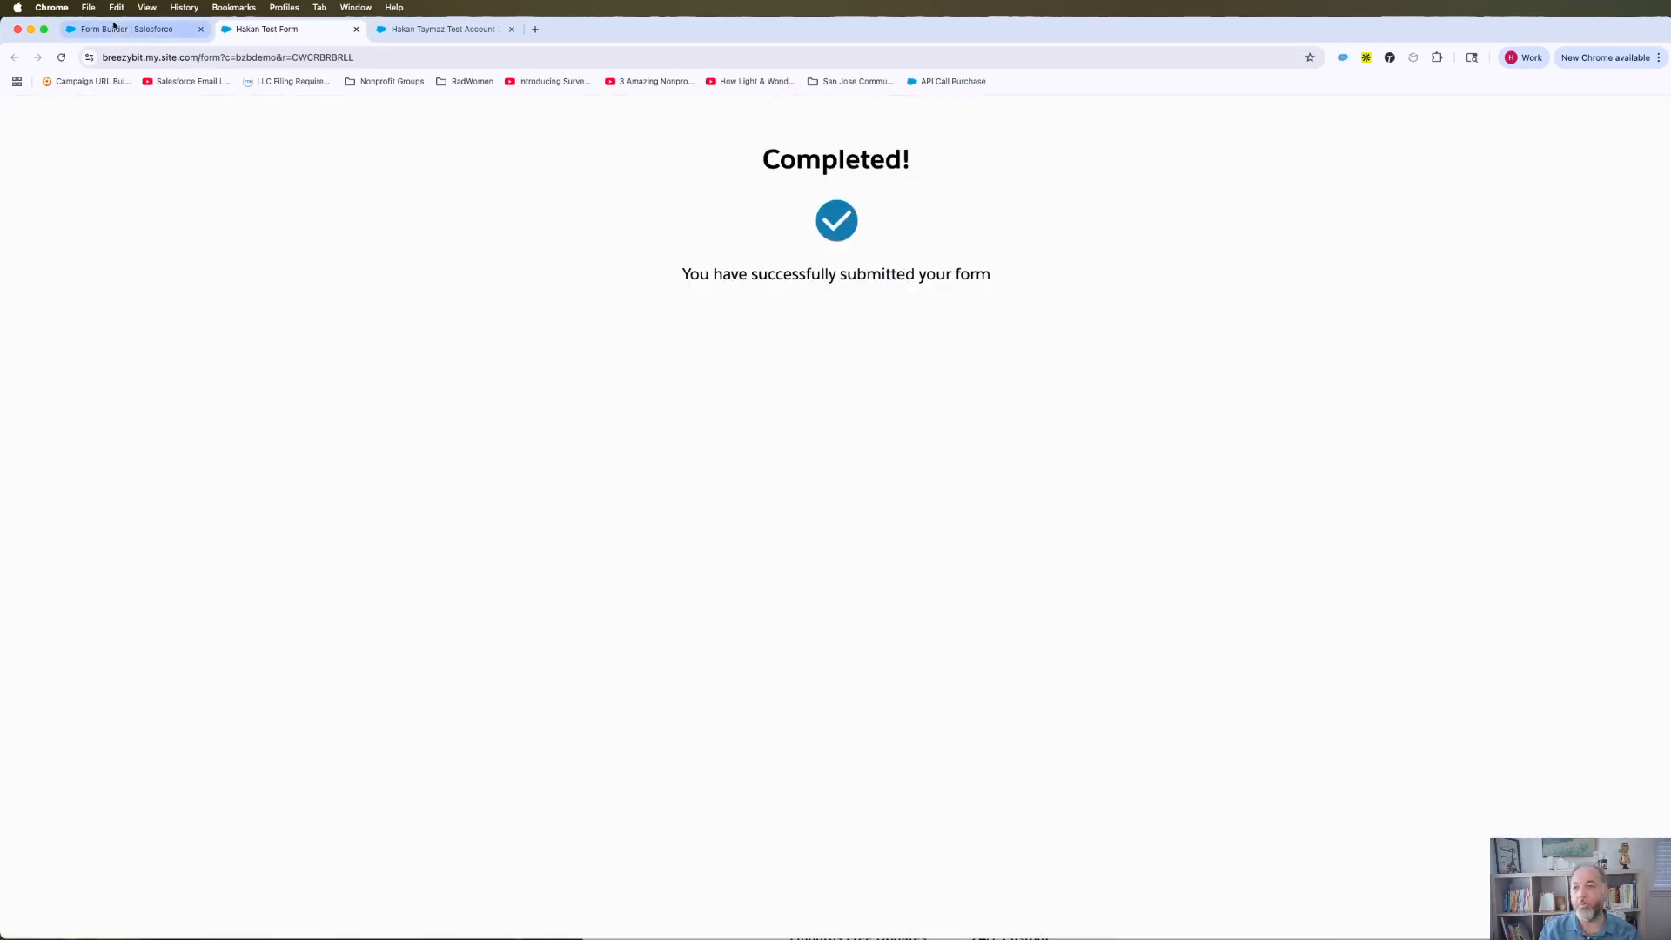
pyautogui.click(126, 29)
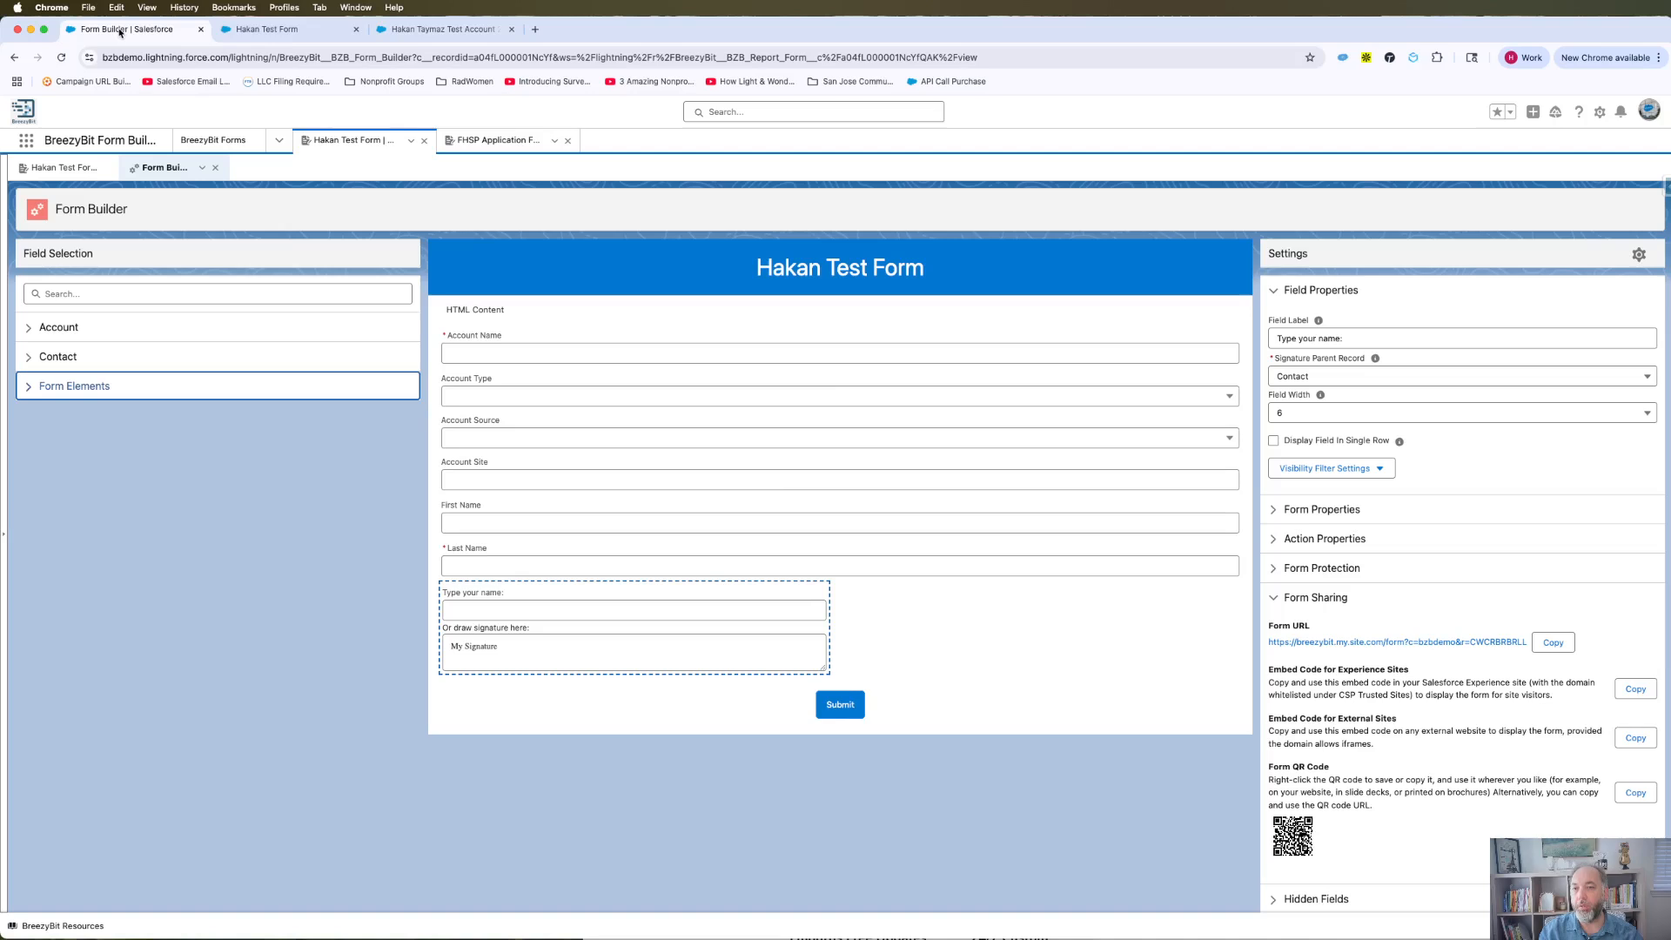
pyautogui.click(439, 28)
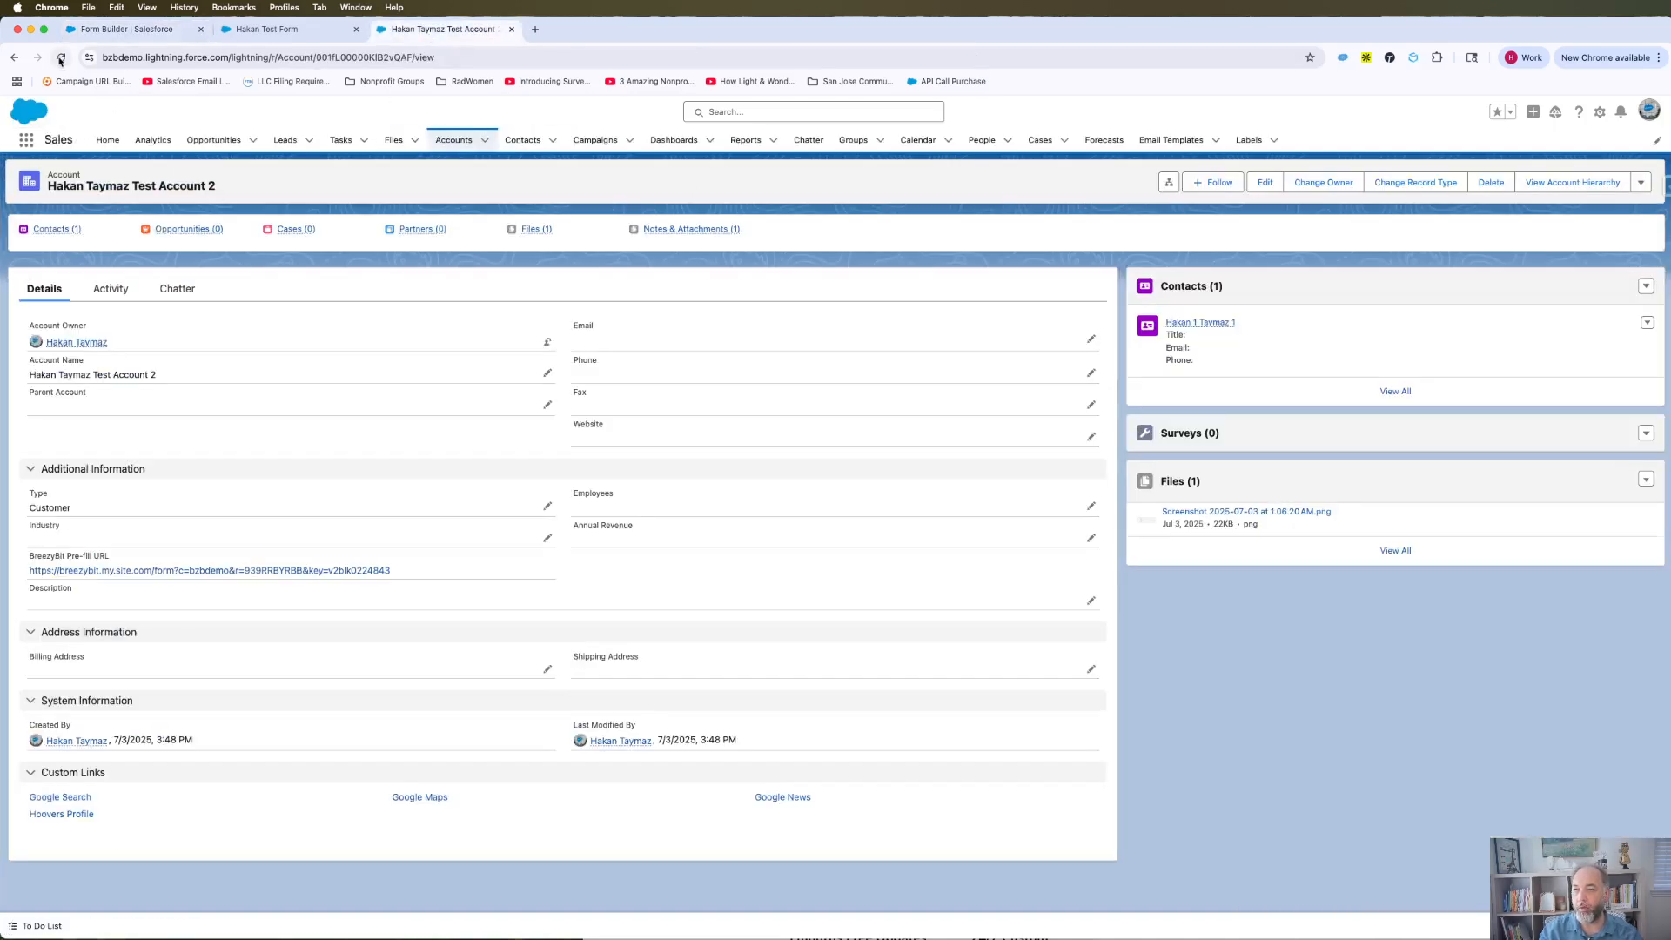
# Step: From the Accounts list, open the new account and then its linked contact's record
pyautogui.click(455, 141)
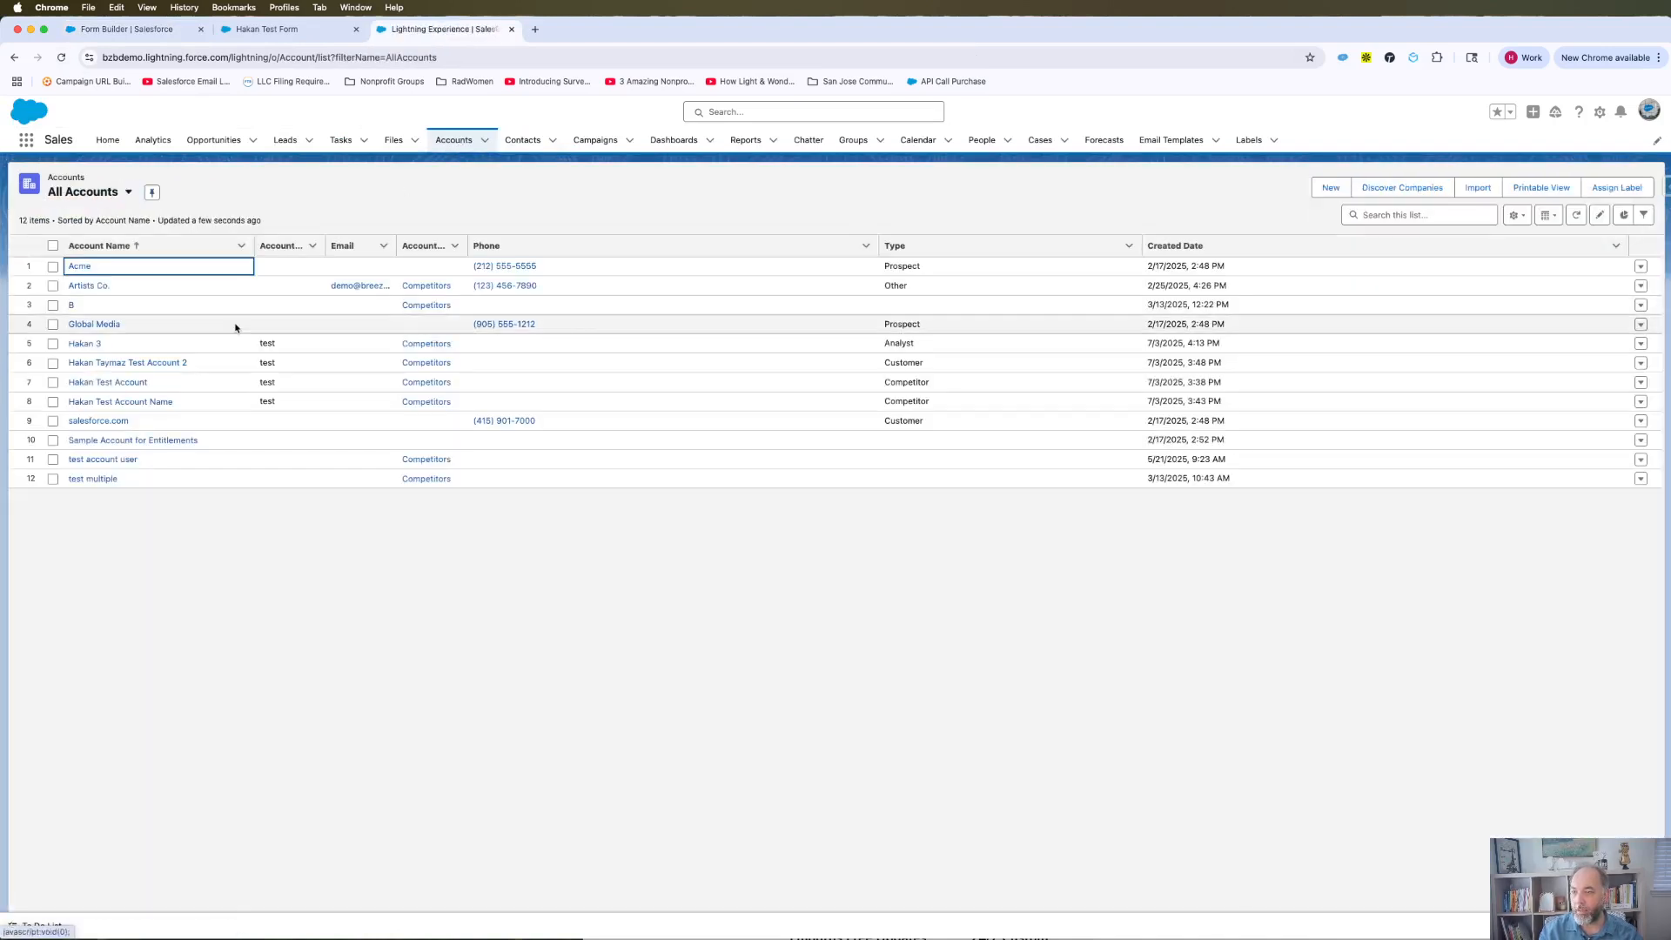
pyautogui.click(83, 343)
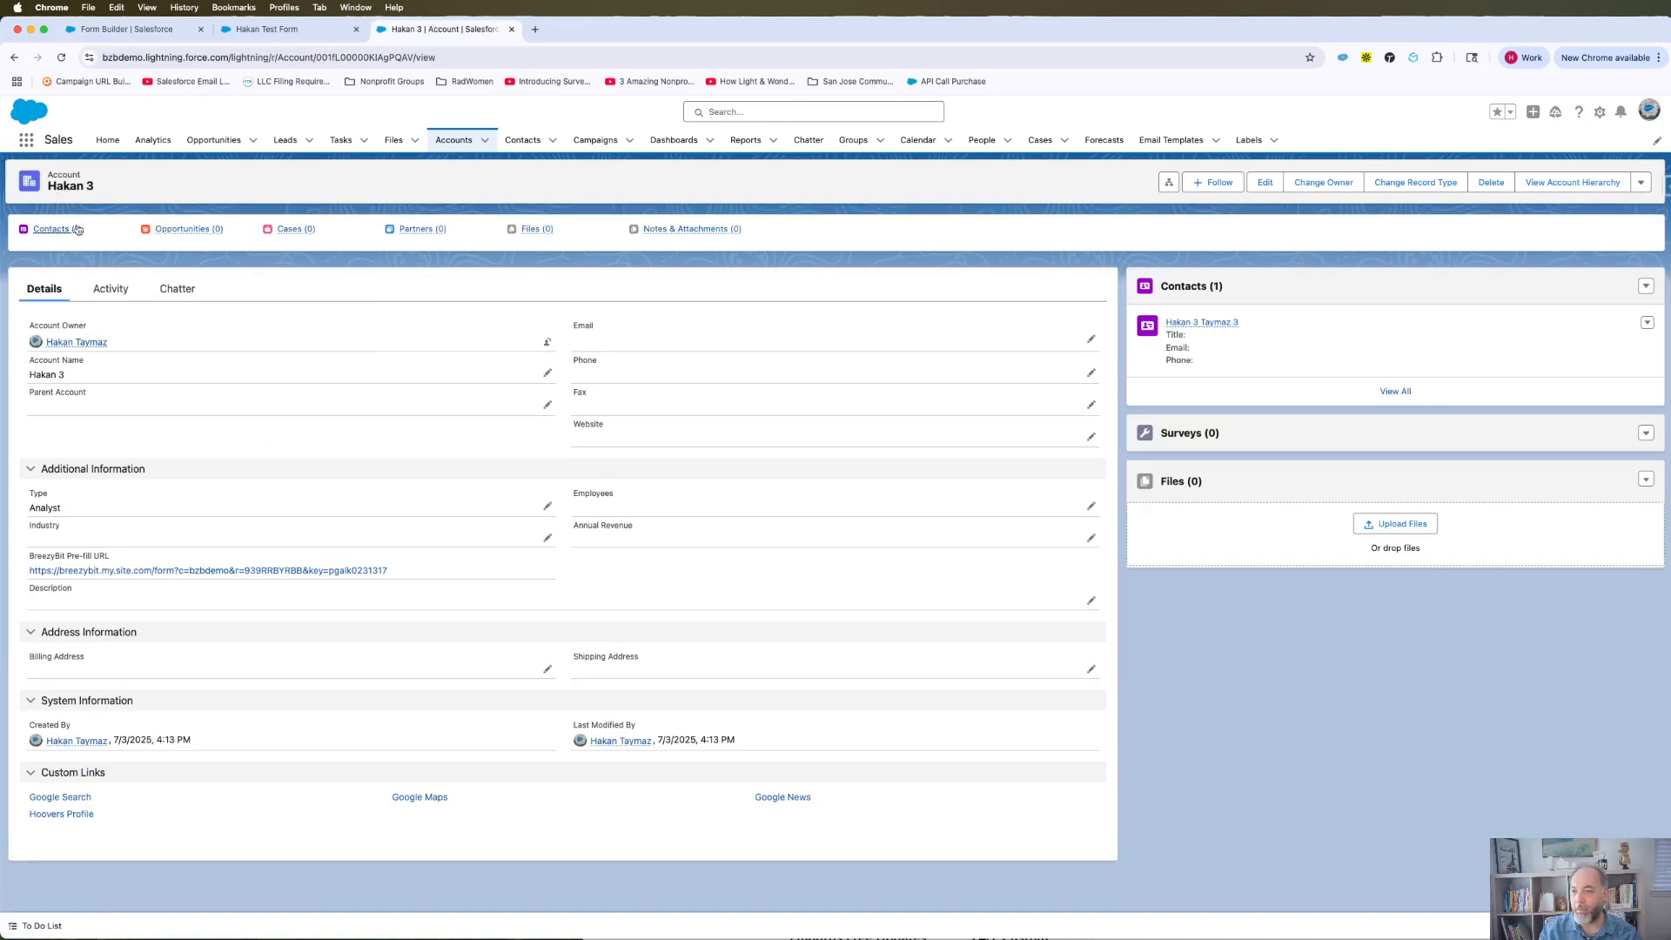
pyautogui.moveTo(66, 233)
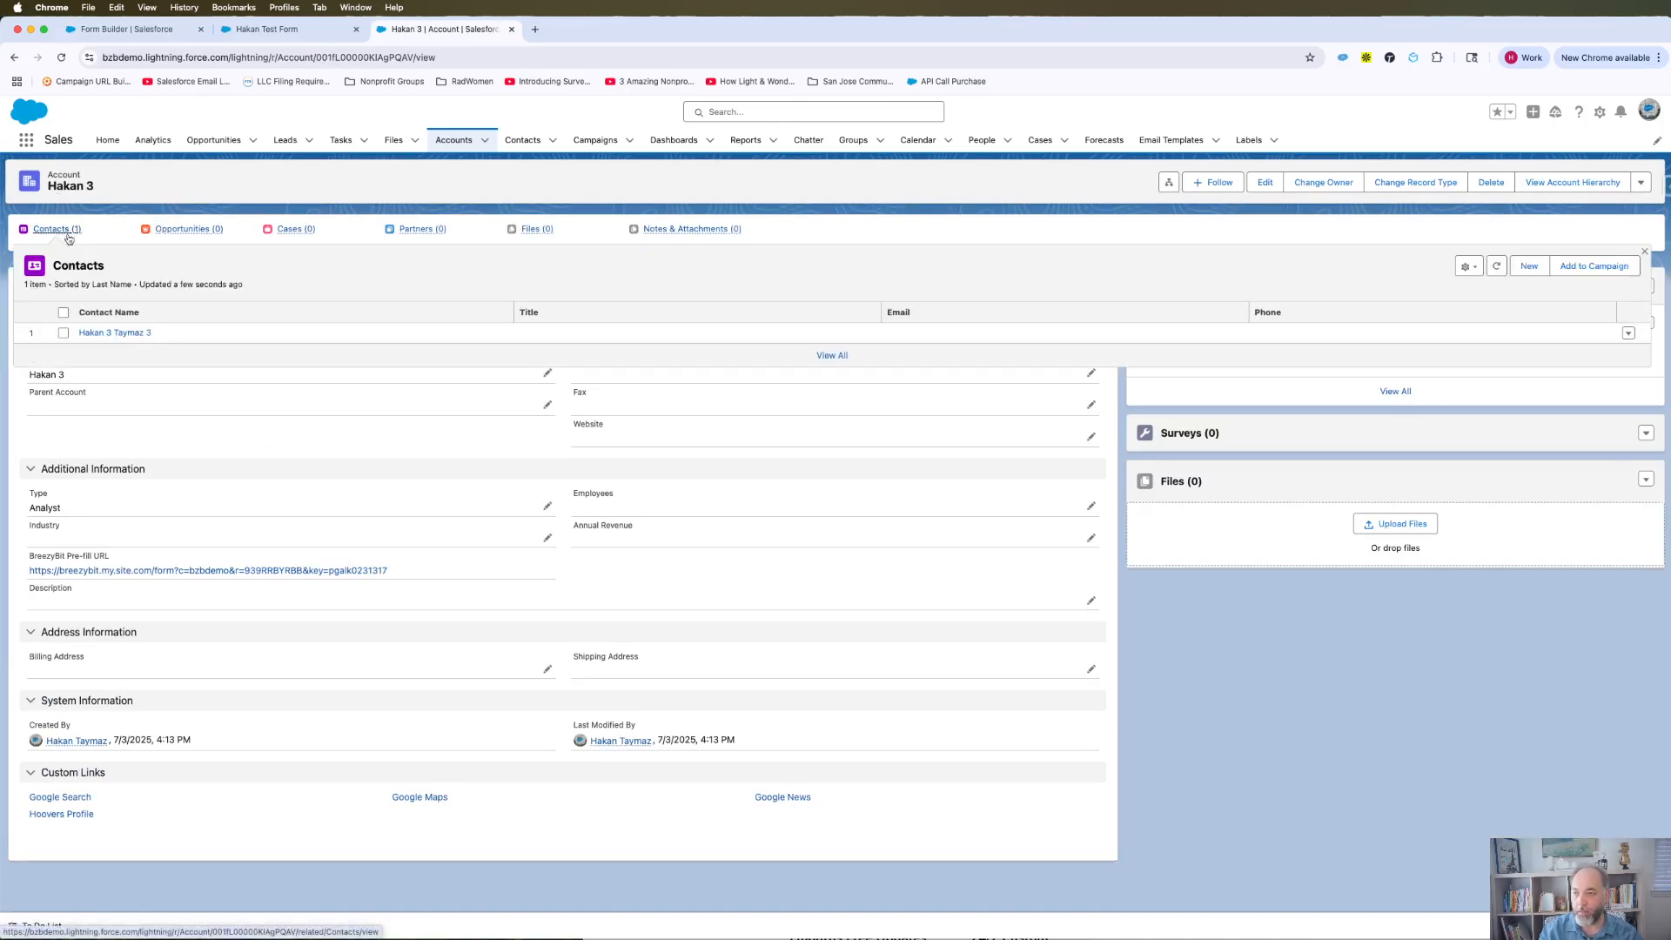
pyautogui.click(116, 333)
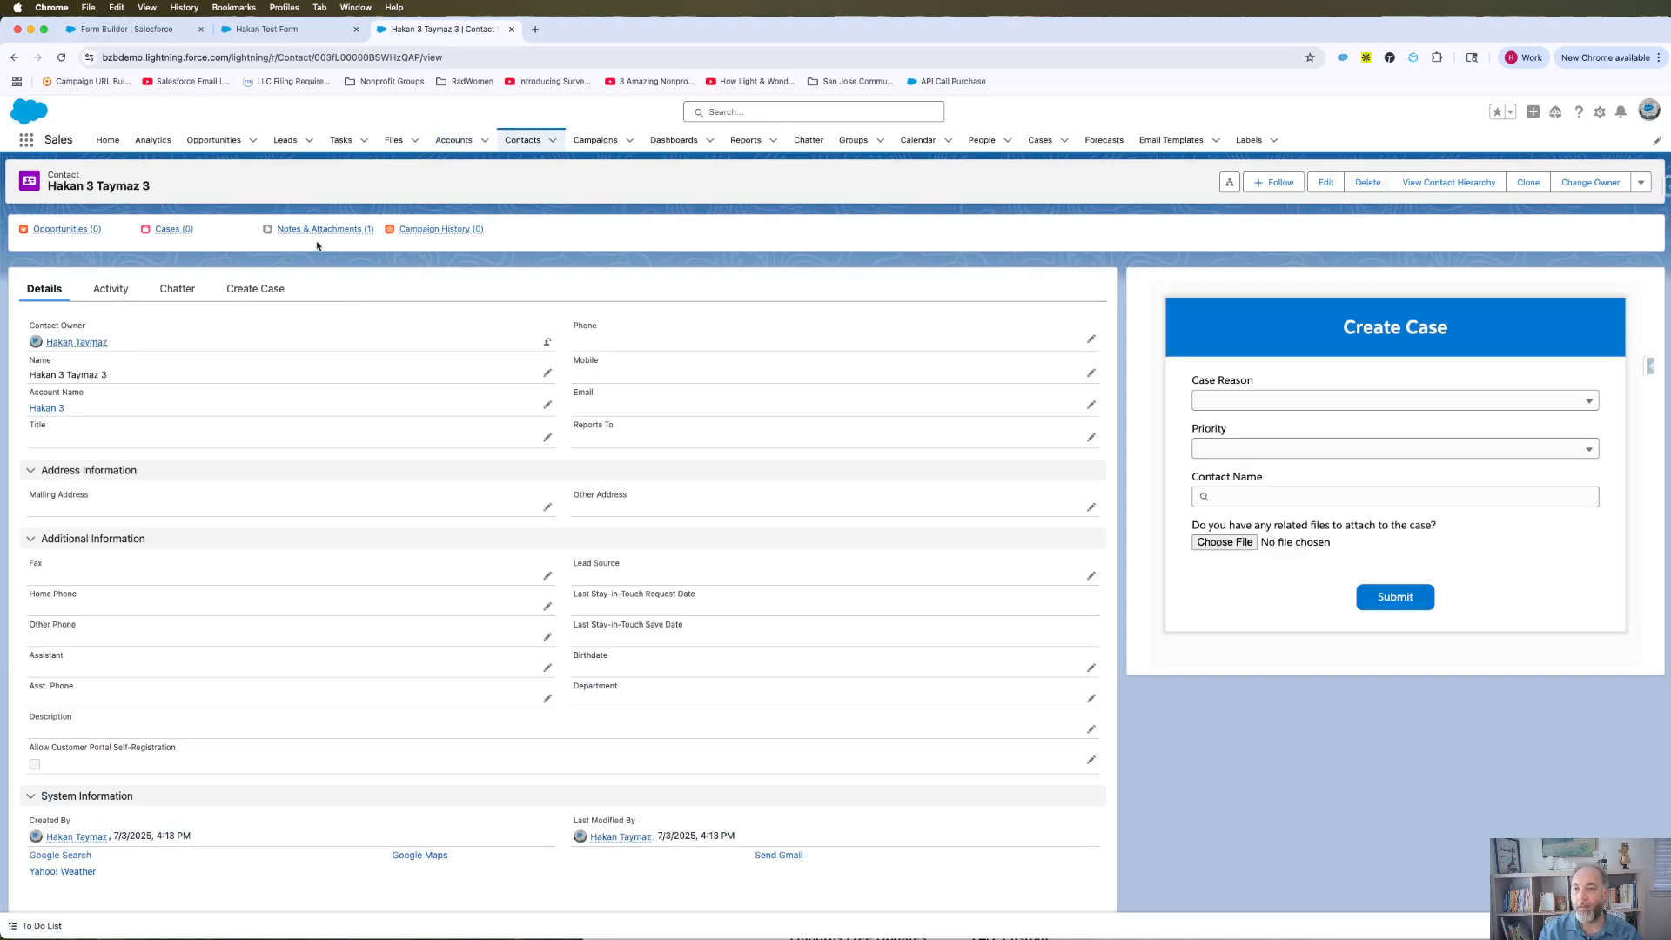
pyautogui.moveTo(310, 236)
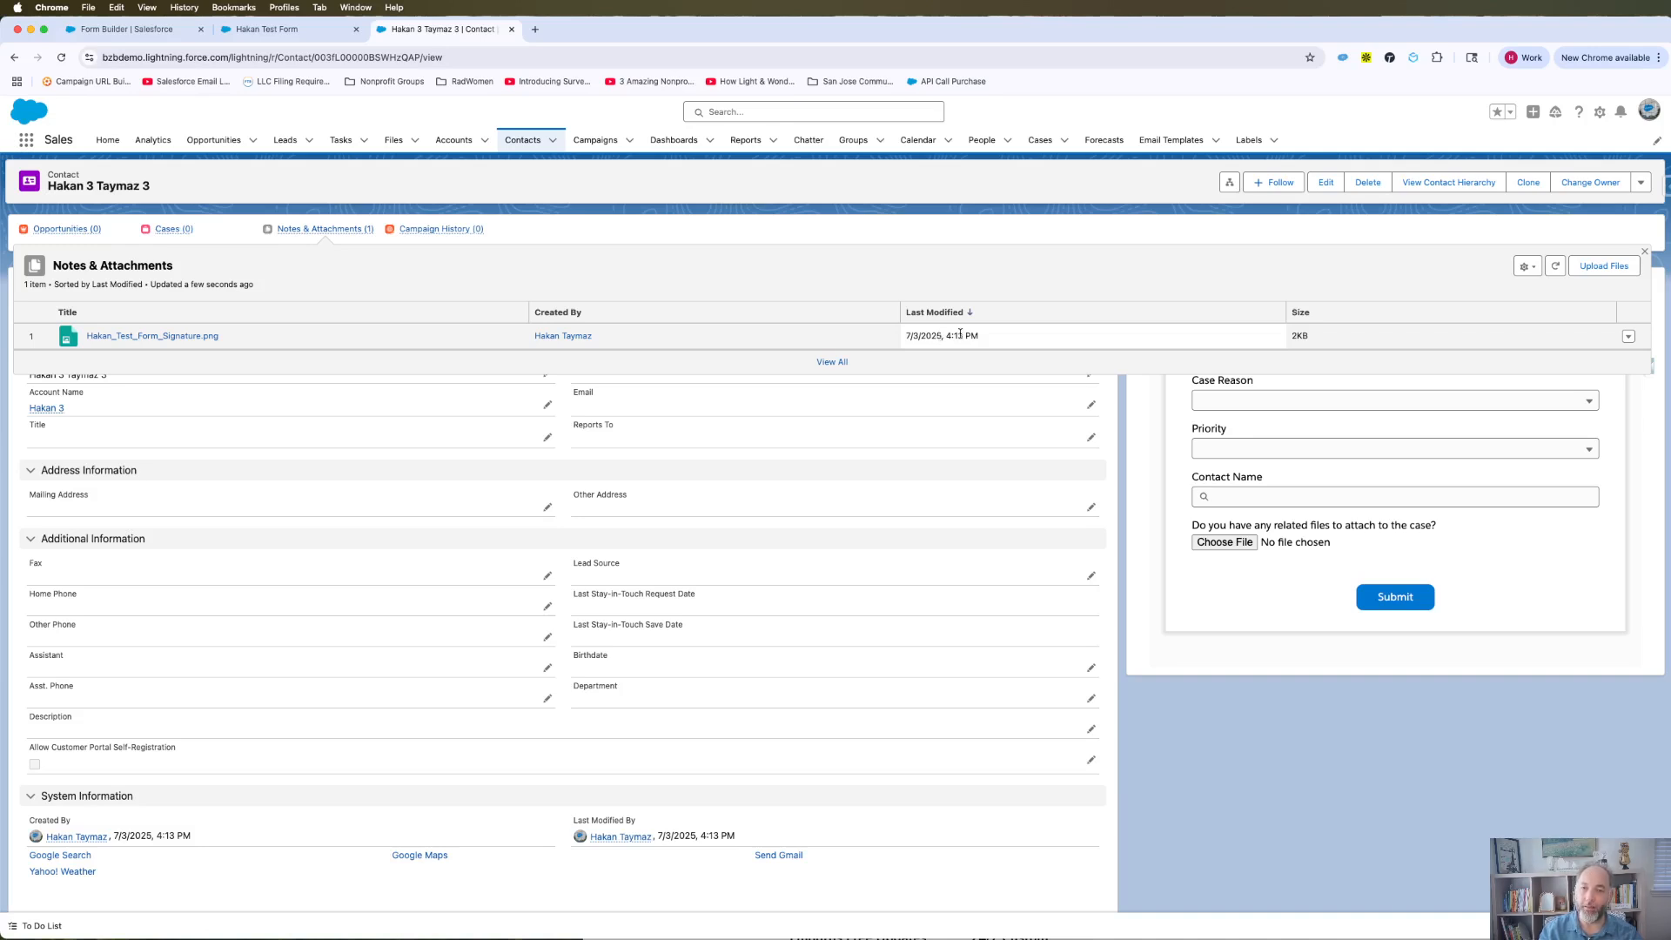
pyautogui.click(166, 342)
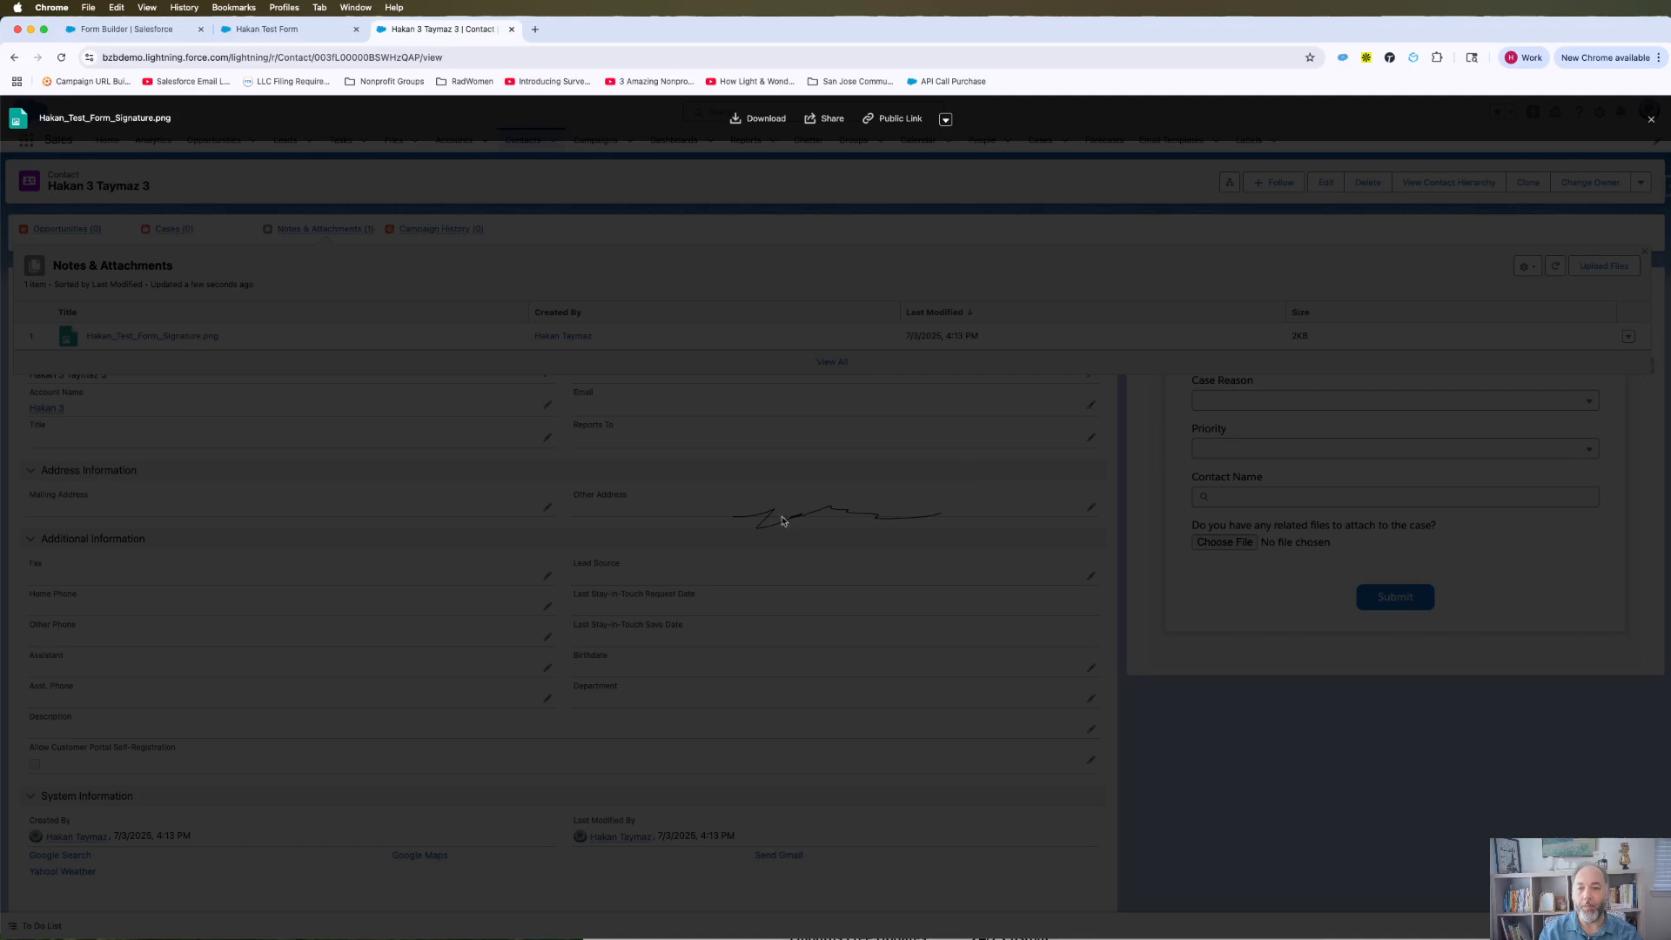
pyautogui.click(1651, 119)
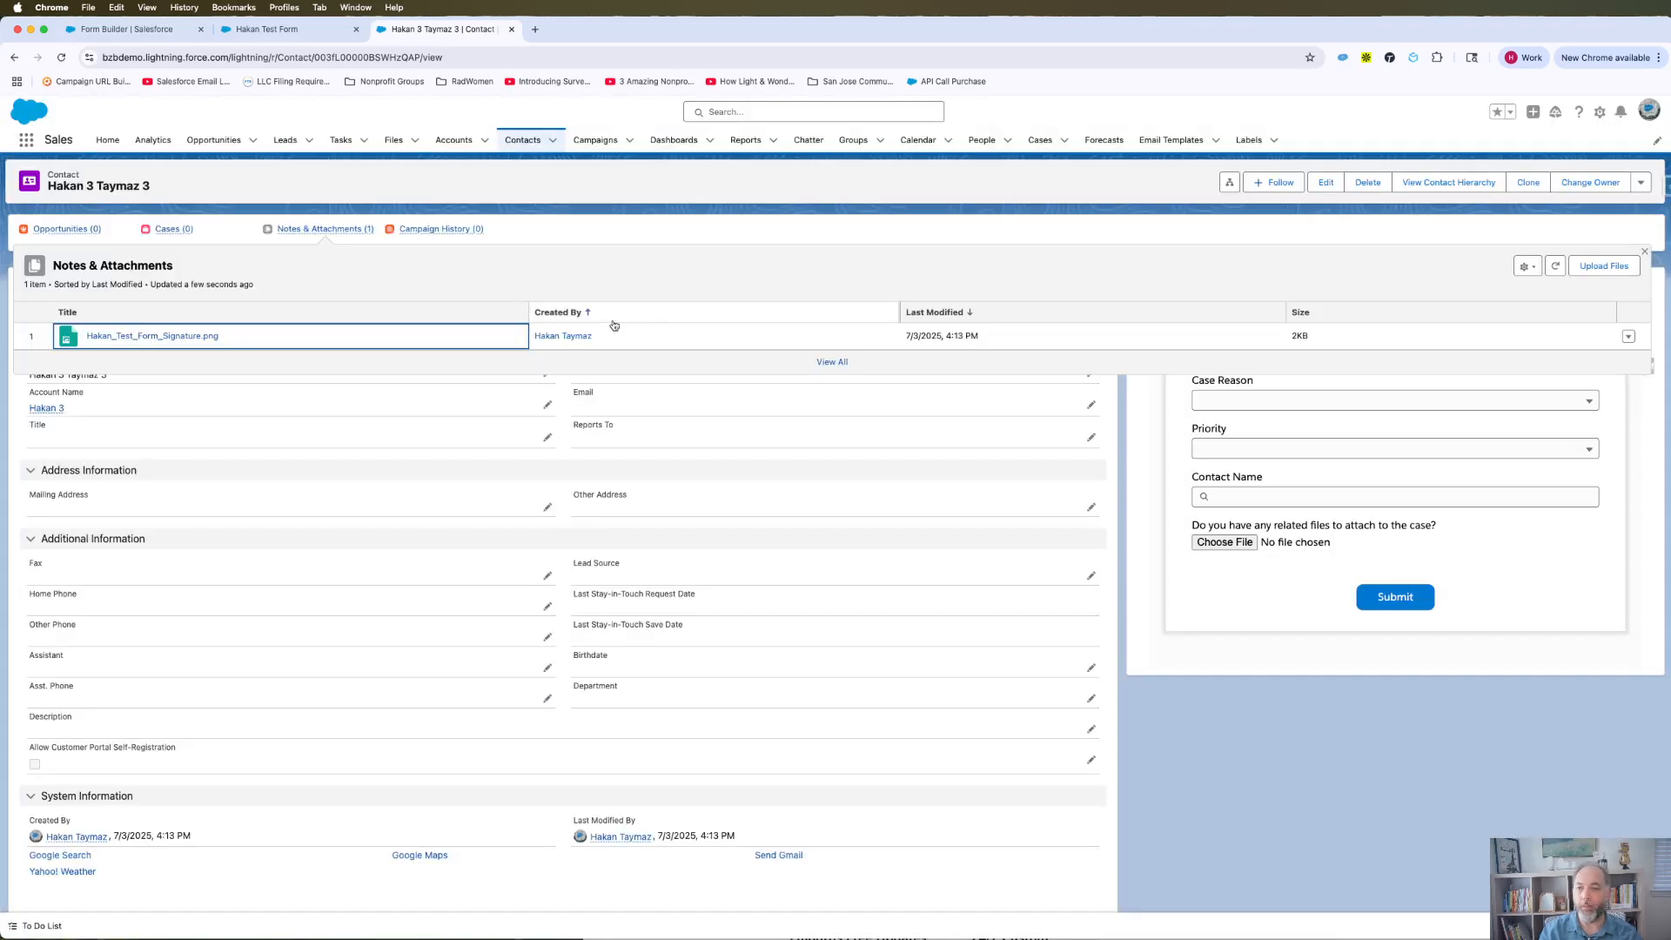
pyautogui.click(170, 229)
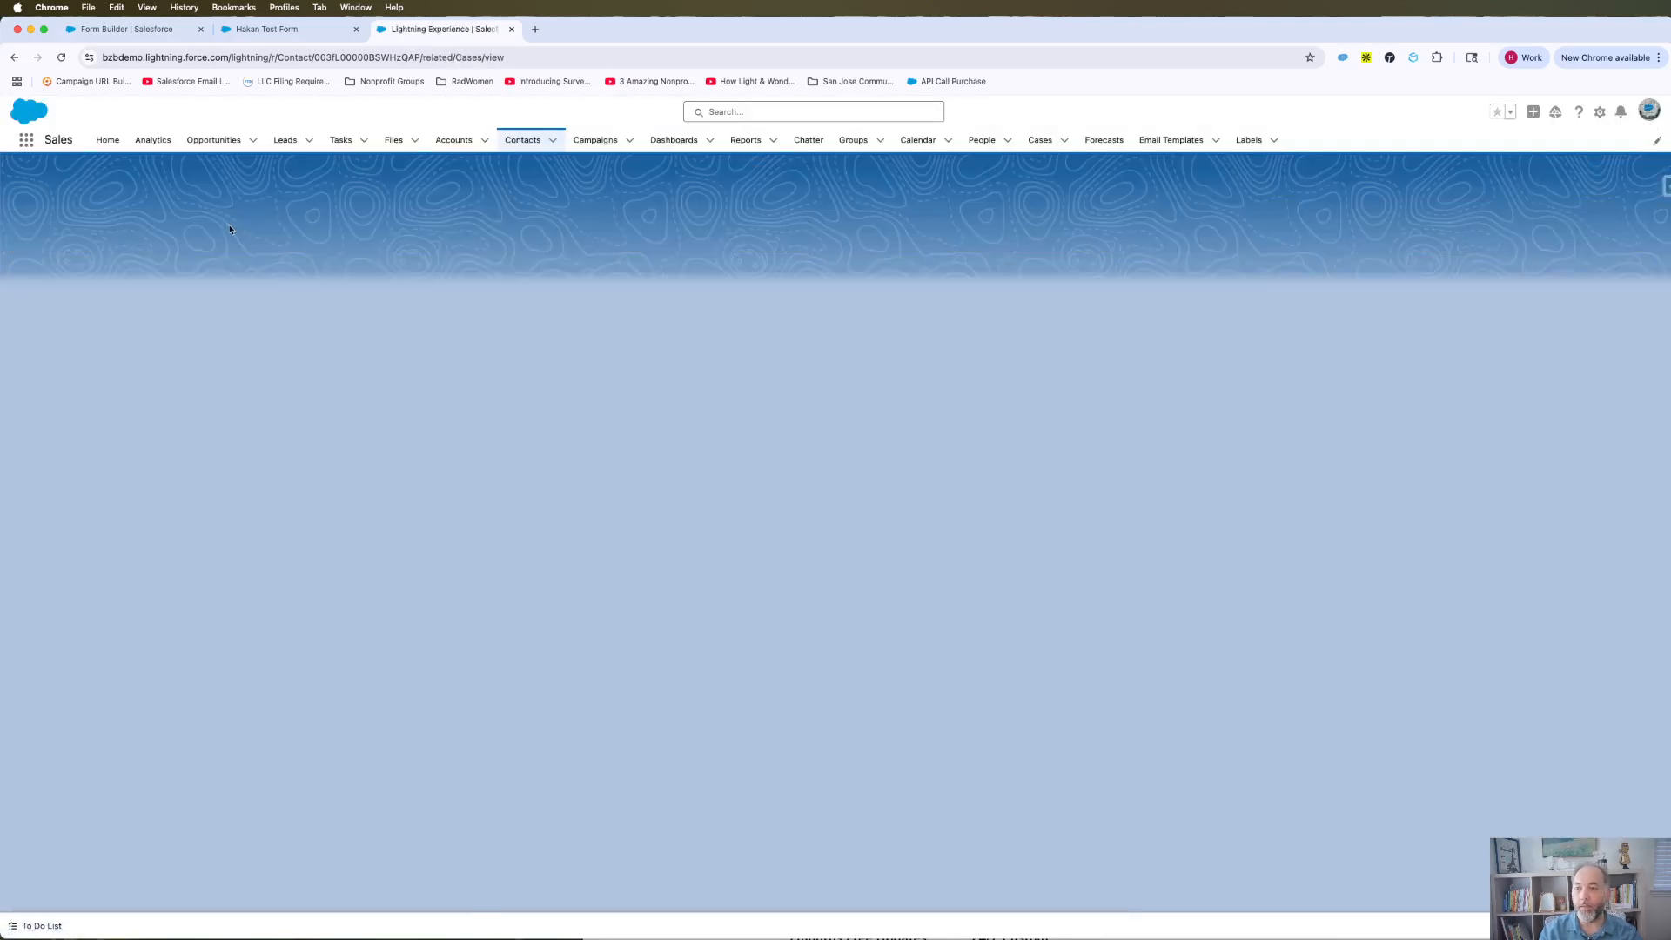
pyautogui.click(14, 58)
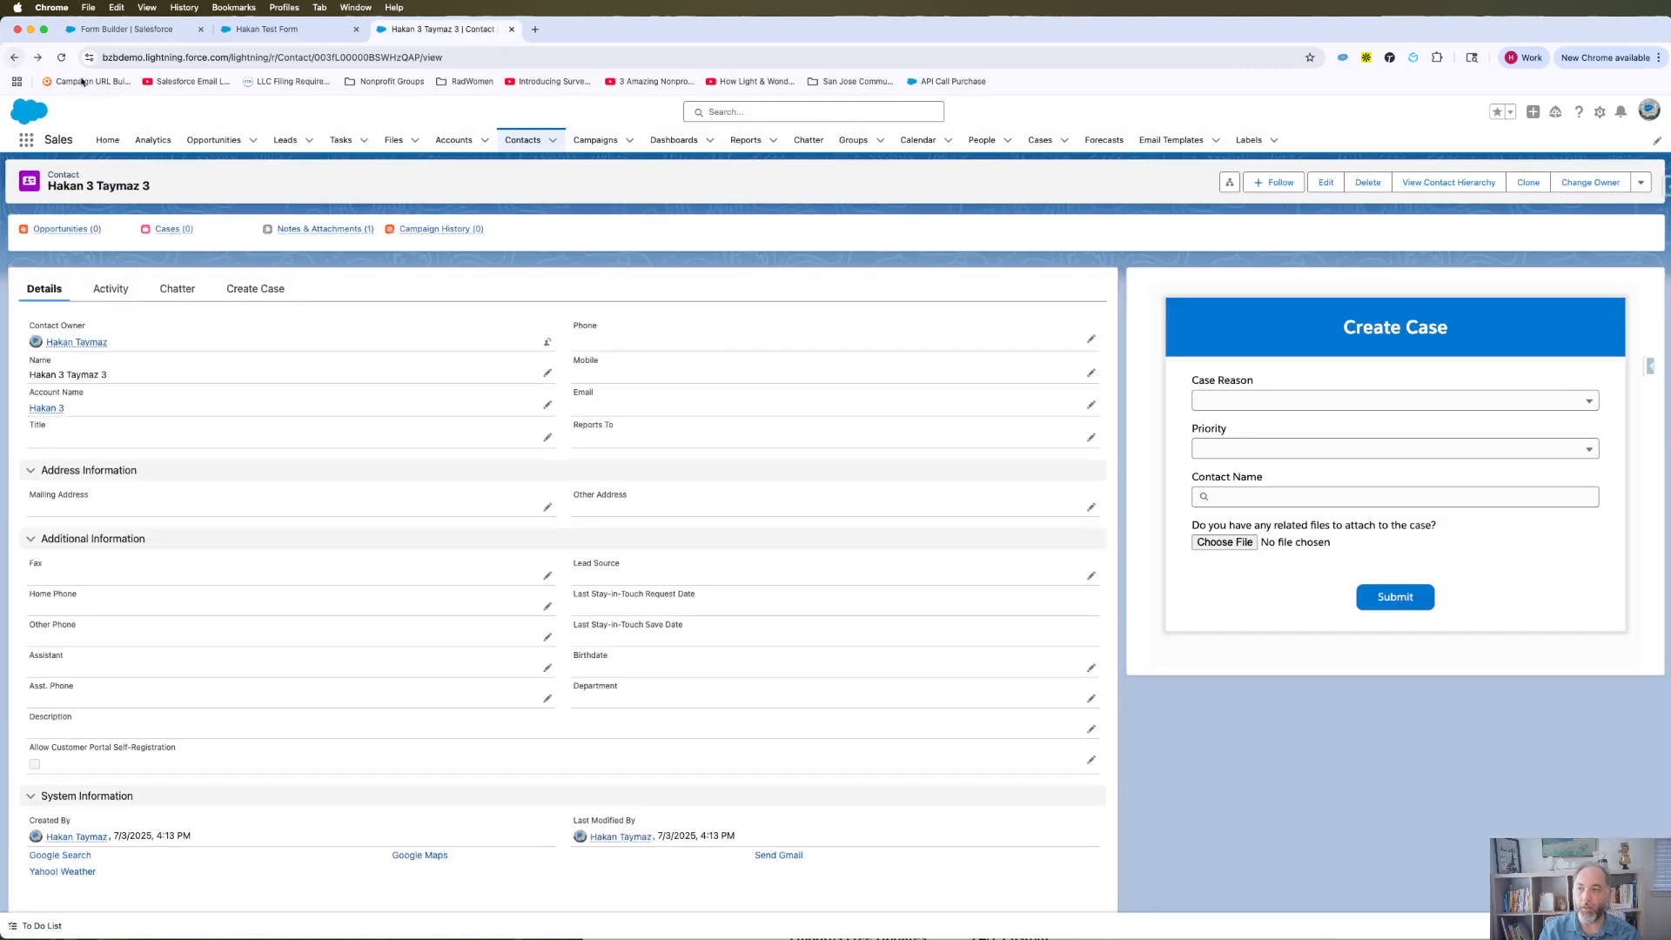
# Step: Go back to the account page, then collapse Field Properties in the Form Builder
pyautogui.click(14, 59)
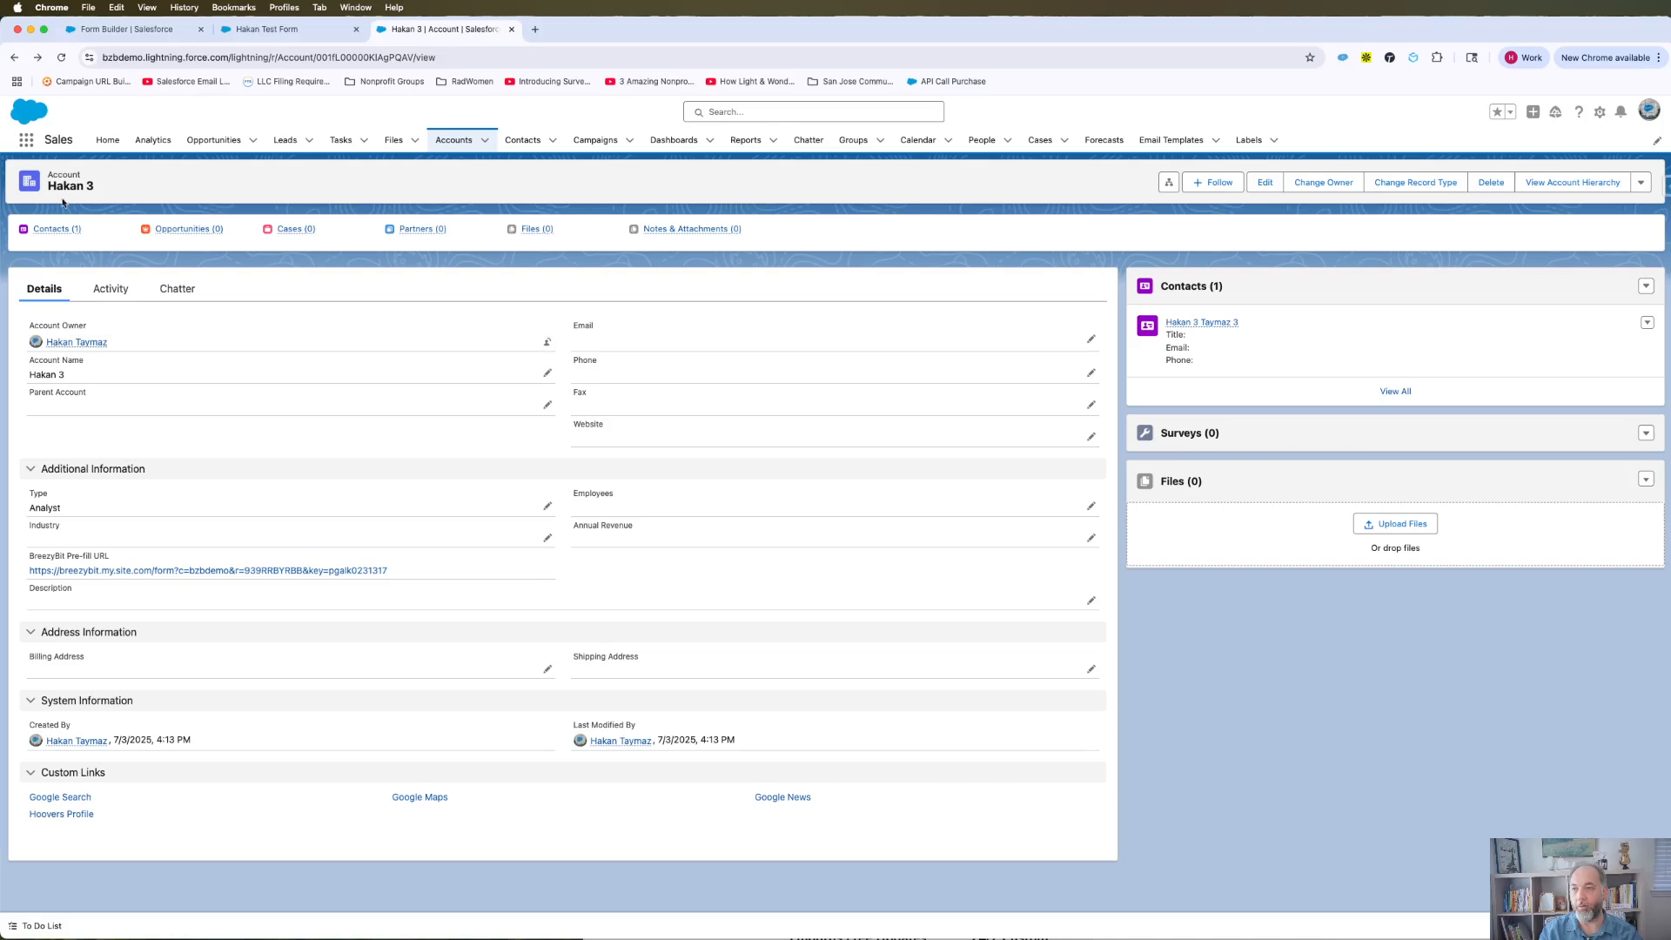
pyautogui.click(122, 29)
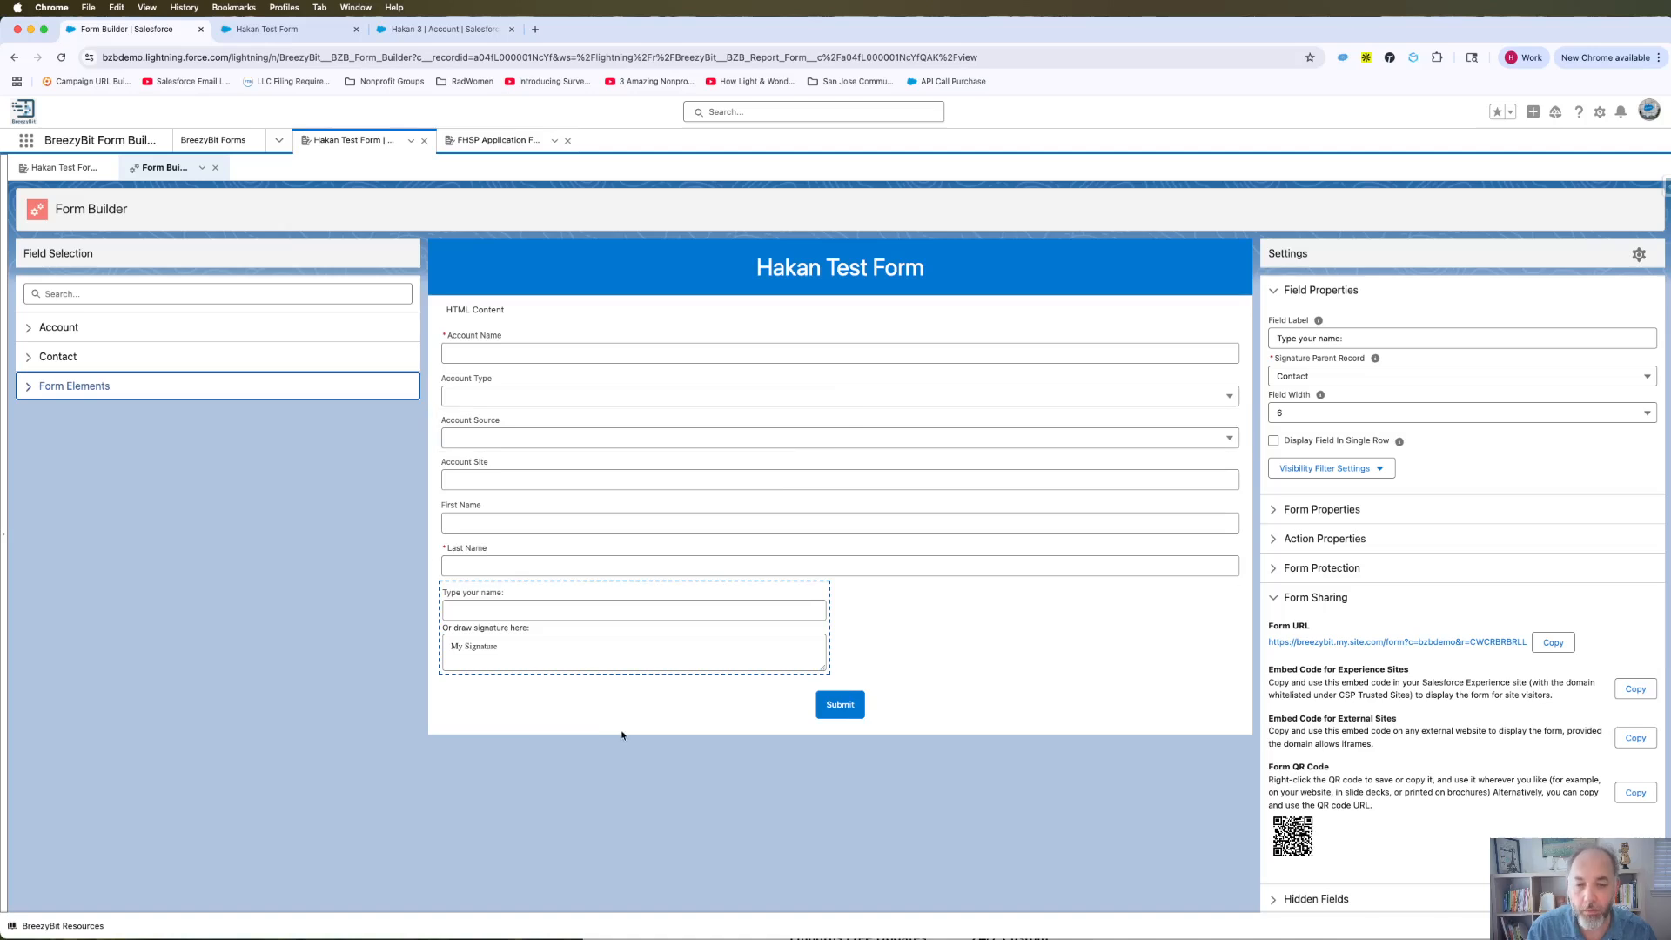
pyautogui.click(1274, 293)
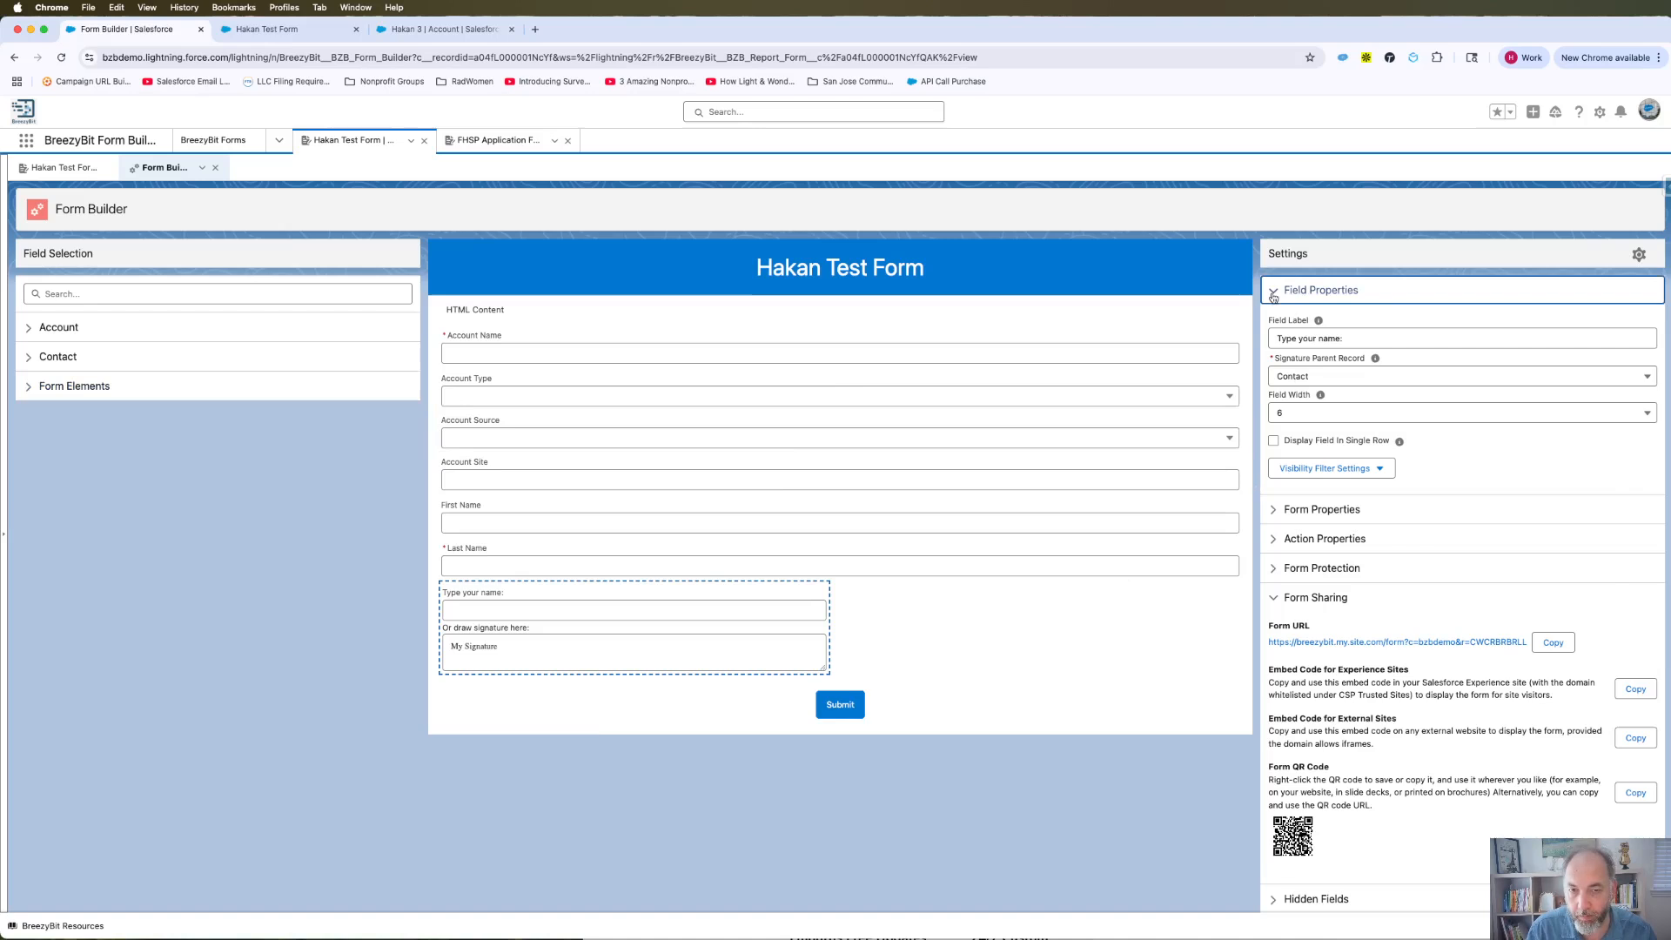